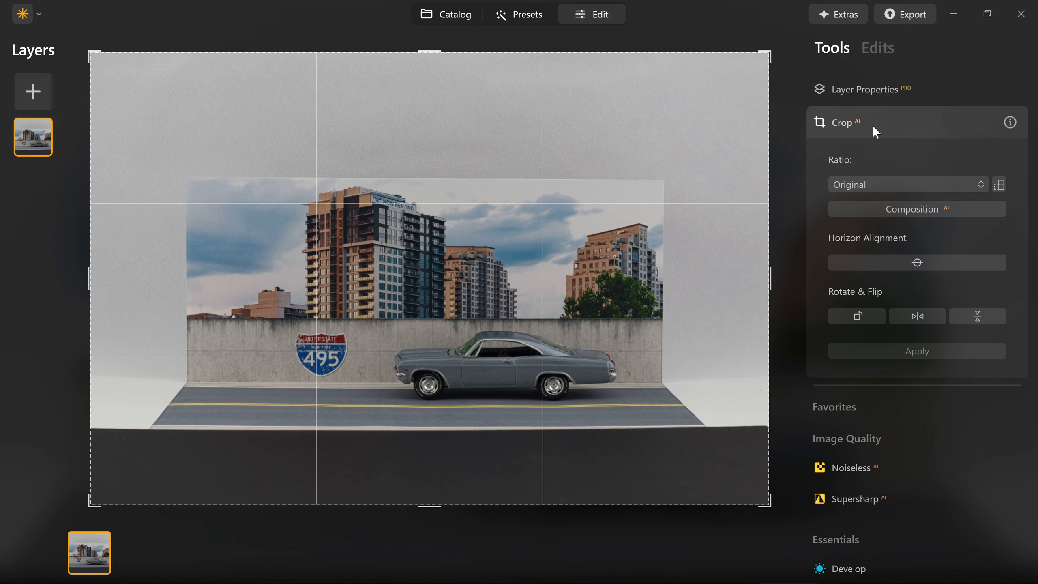
- Crop the photo with a Free ratio to just the street backdrop, cutting off the surrounding grey background and table edge
left_click(866, 182)
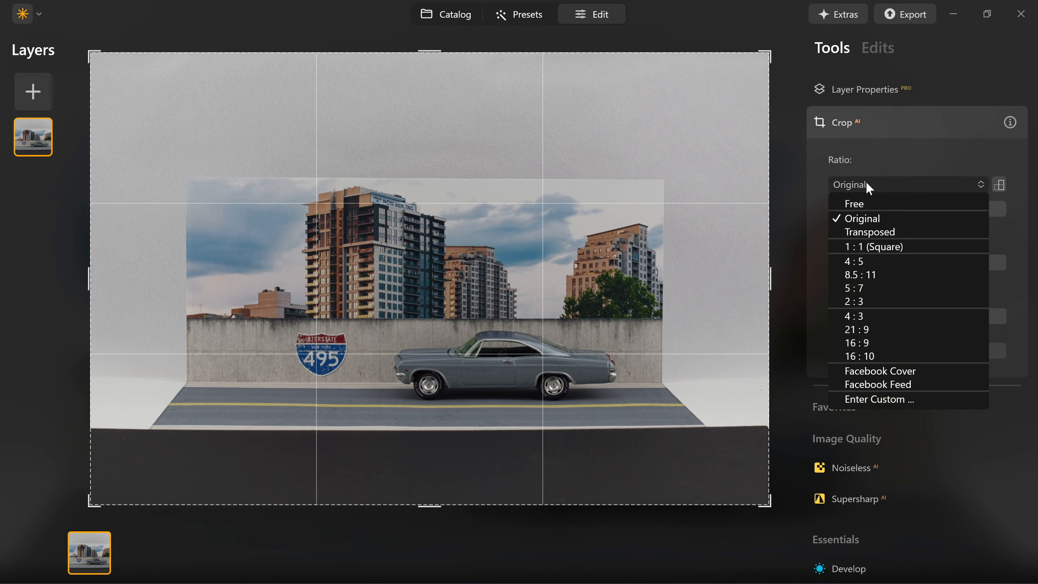
left_click(849, 204)
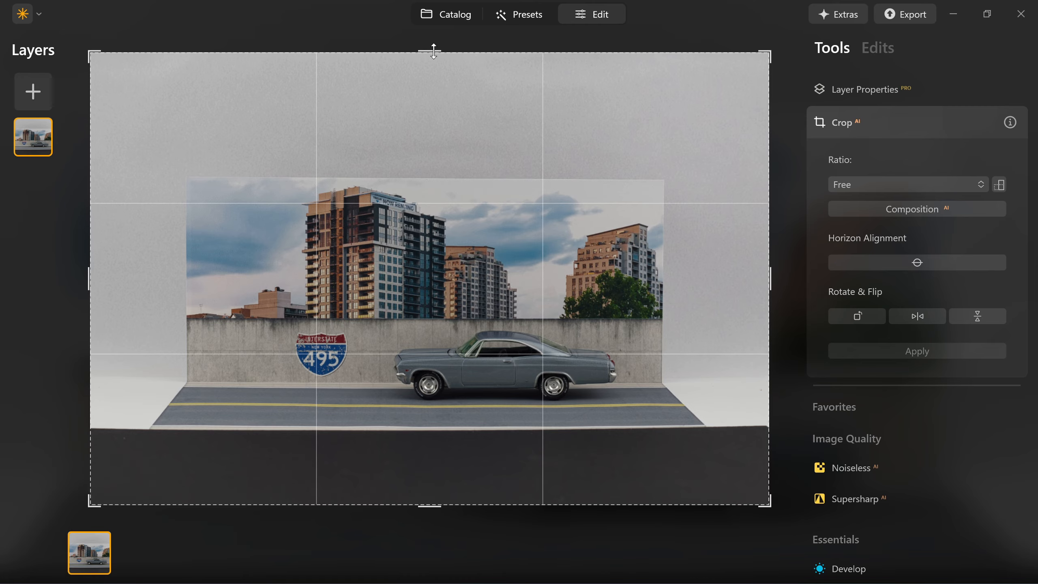
left_click_drag(433, 50, 434, 114)
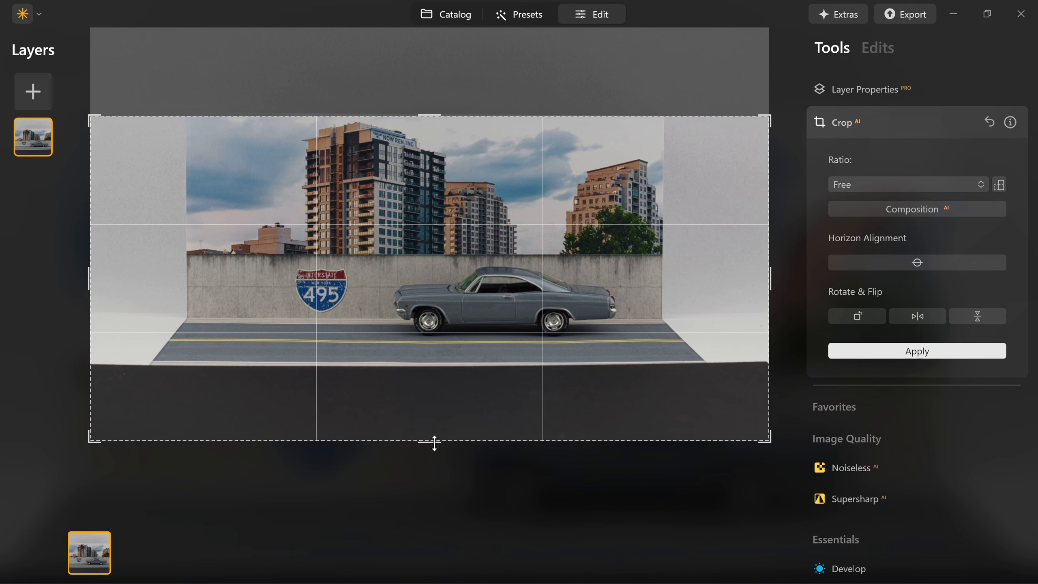
left_click_drag(434, 442, 433, 402)
left_click_drag(90, 282, 139, 283)
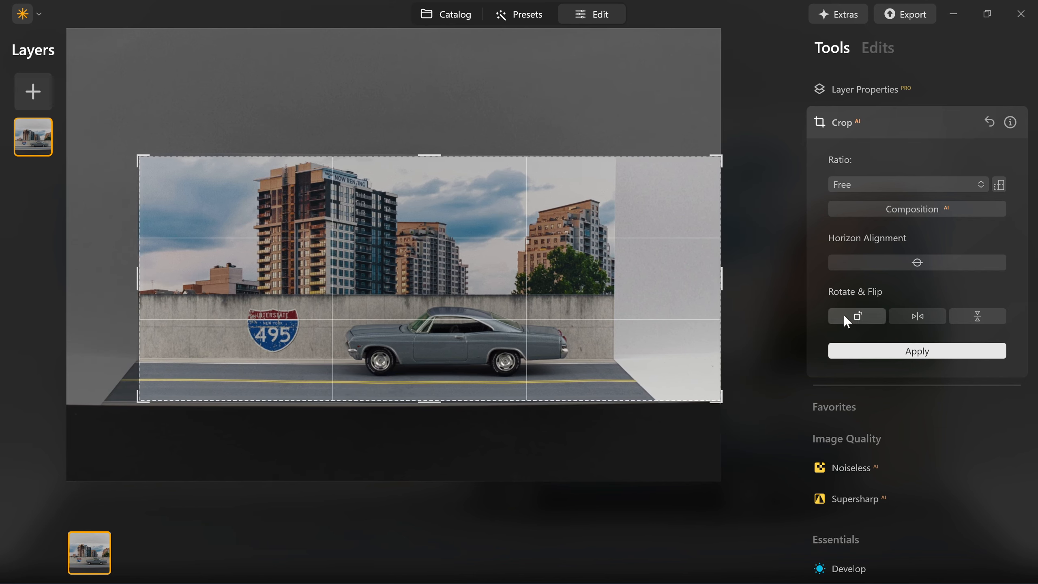
left_click_drag(721, 282, 666, 282)
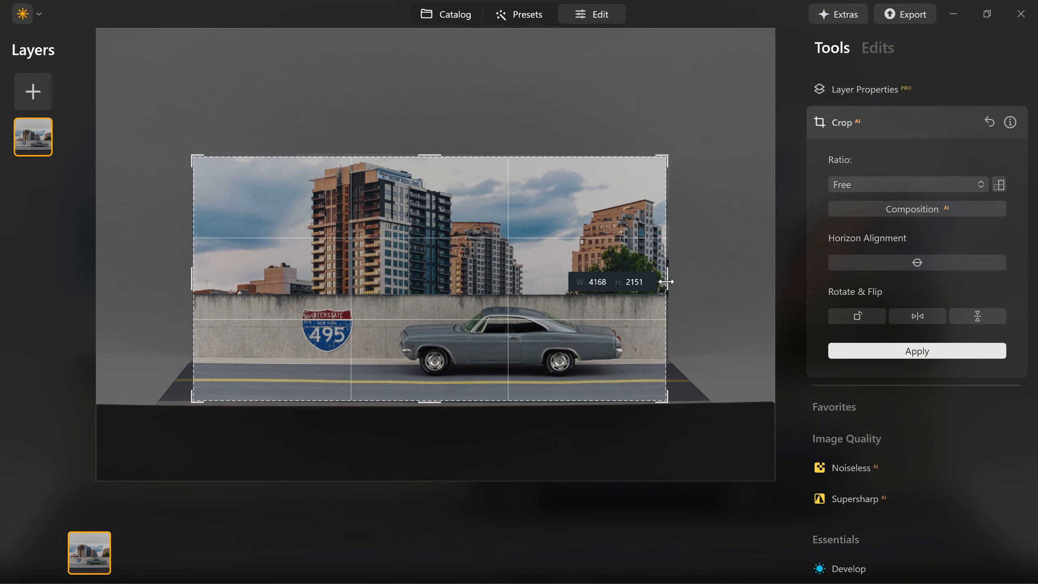
left_click(921, 352)
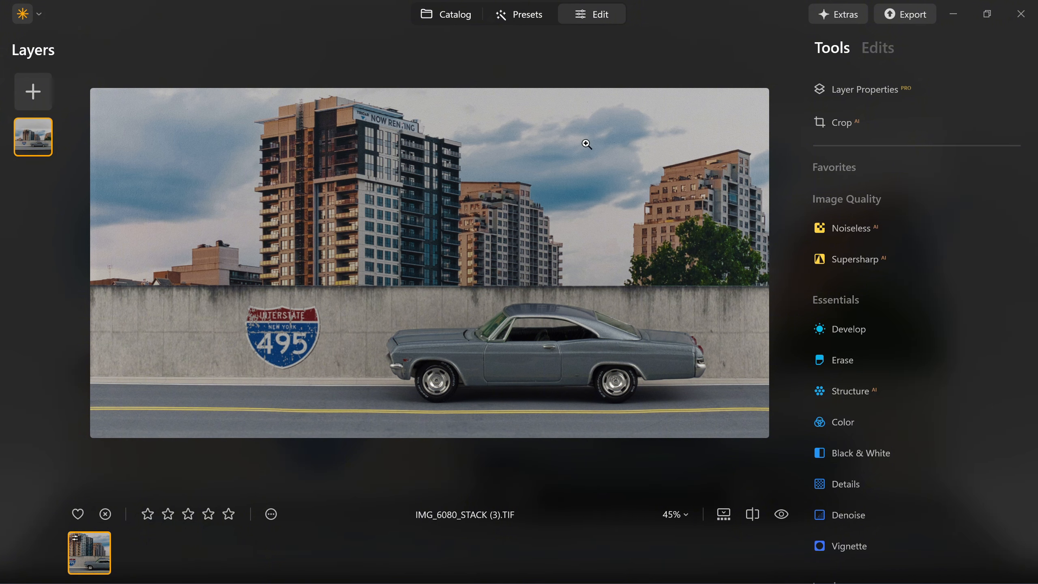
- Sharpen the photo with Supersharp at Middle strength in Universal mode and compare it before and after
left_click(857, 257)
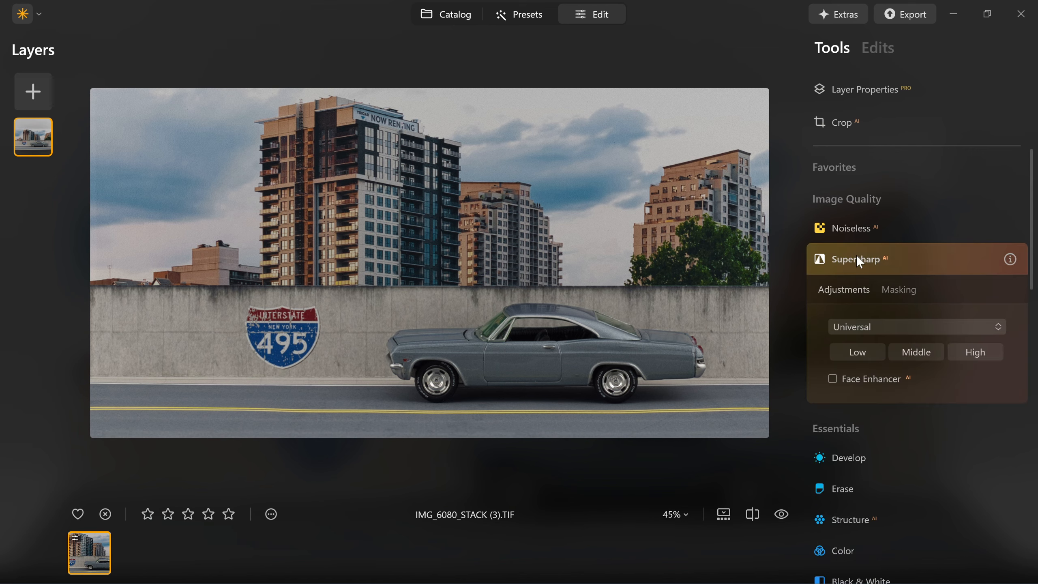
left_click(912, 352)
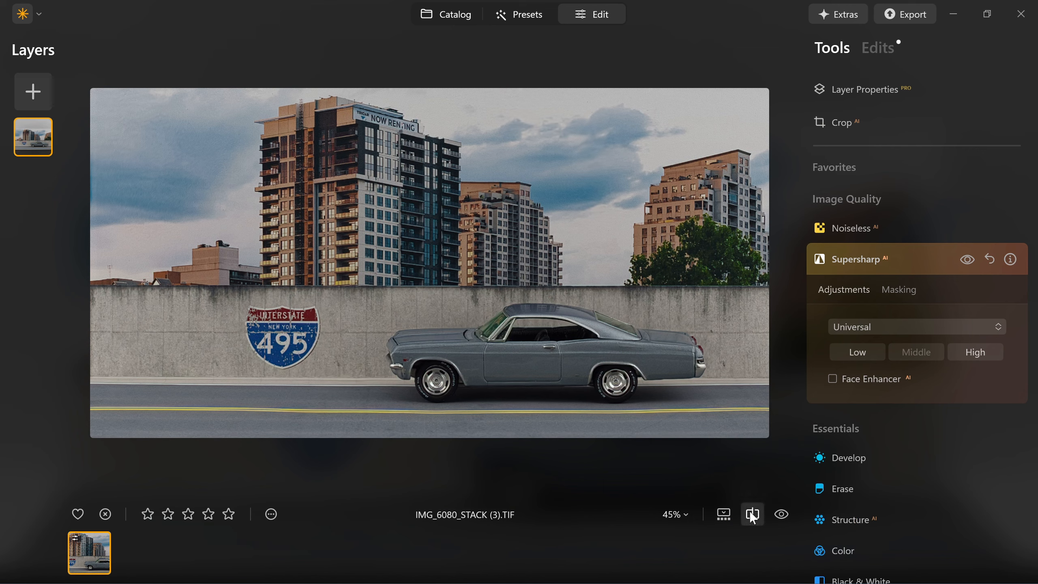
left_click(751, 514)
left_click_drag(429, 264, 497, 283)
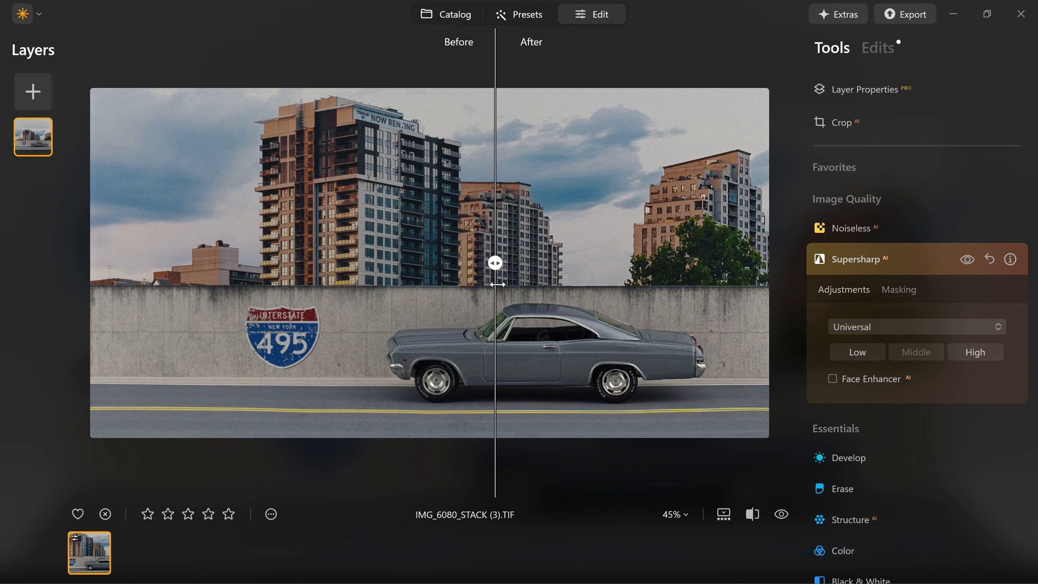
left_click(752, 514)
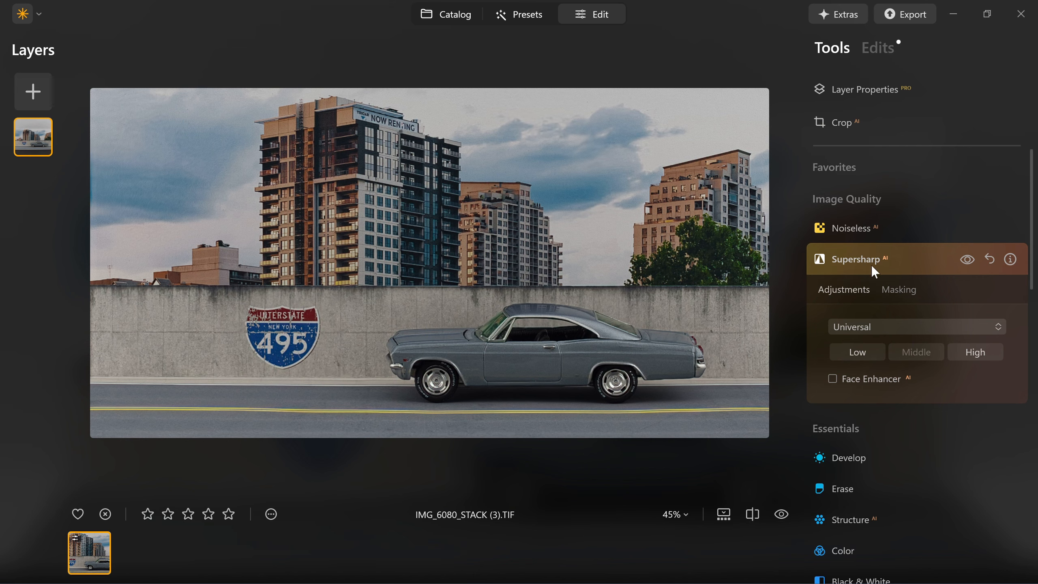
- Remove the dark blemishes from the car's rear bumper using the Erase tool with a brush size of 10
scroll(978, 443, "down", 2)
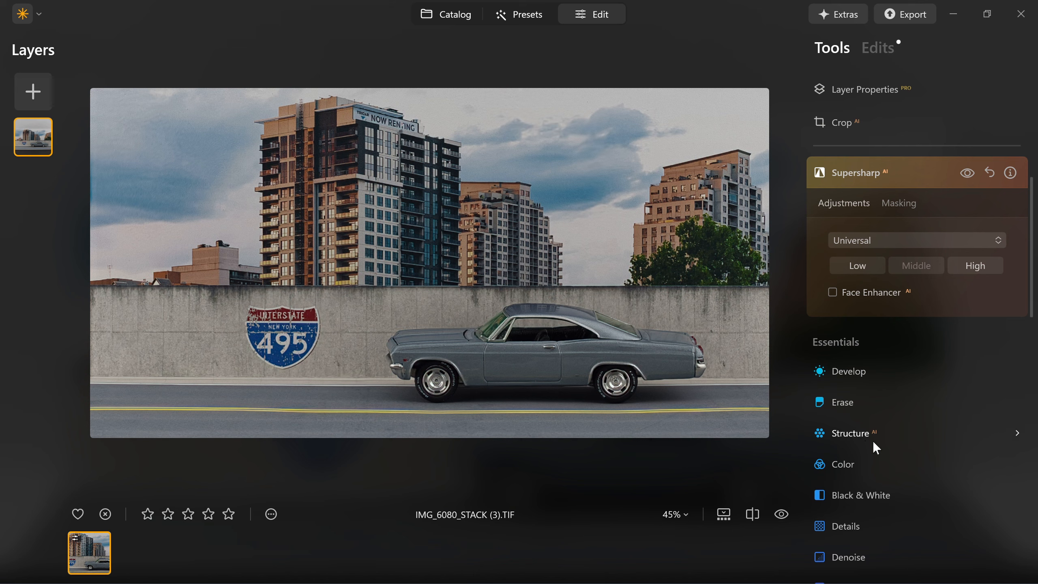
left_click(854, 401)
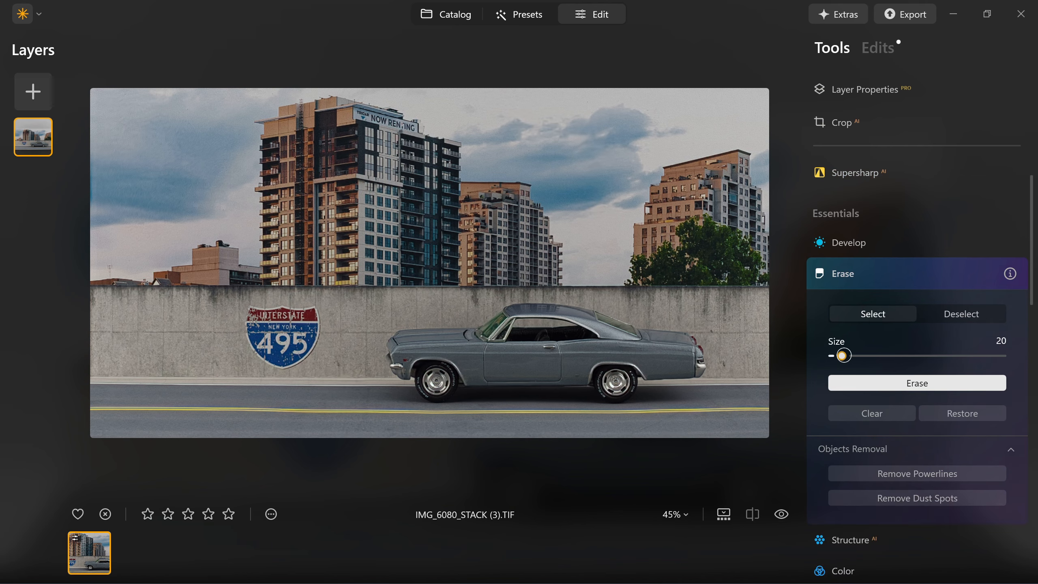
left_click_drag(843, 355, 831, 356)
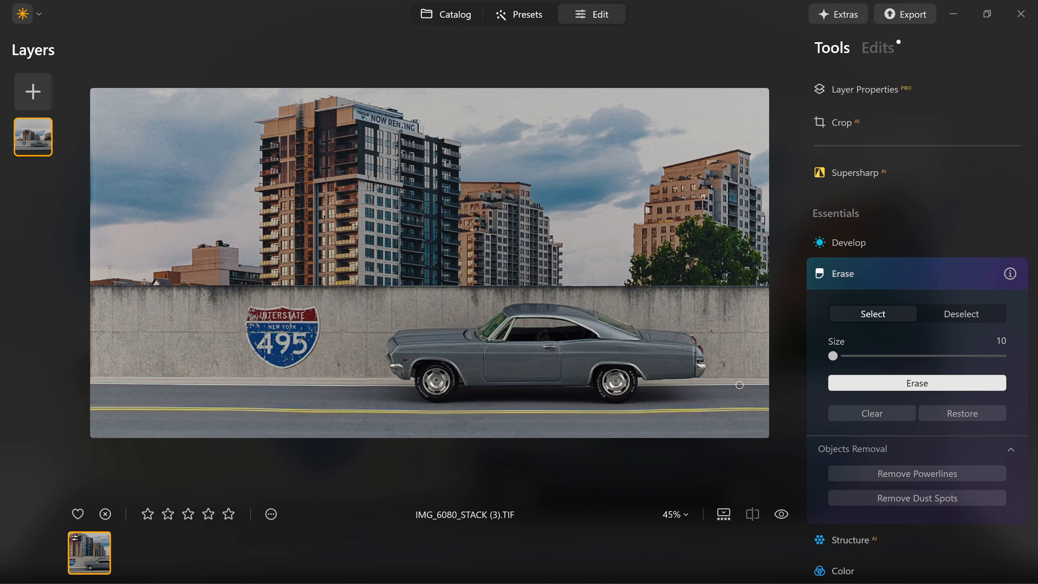
scroll(558, 373, "up", 5)
scroll(593, 378, "up", 6)
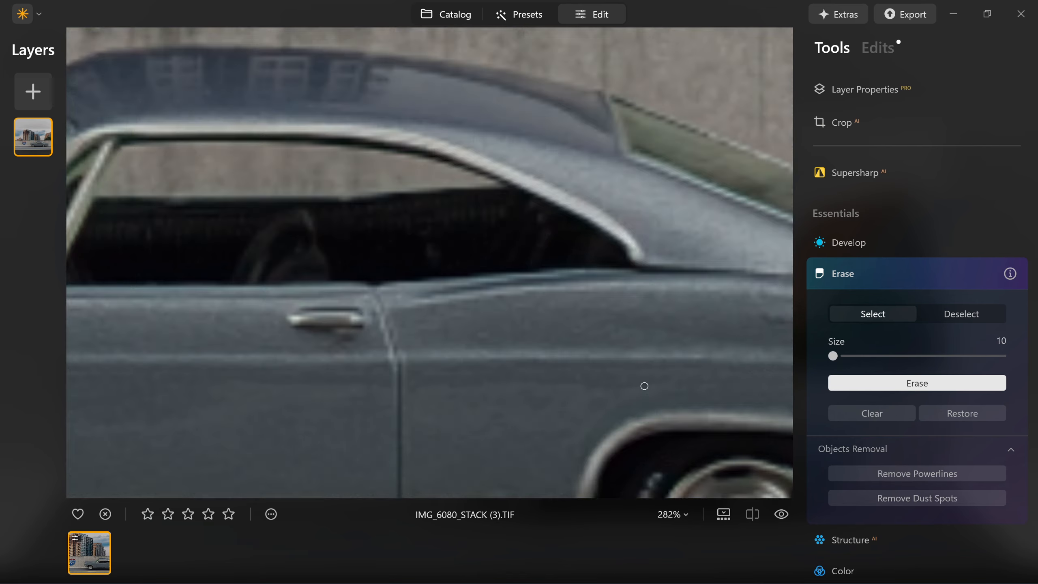
scroll(640, 390, "up", 1)
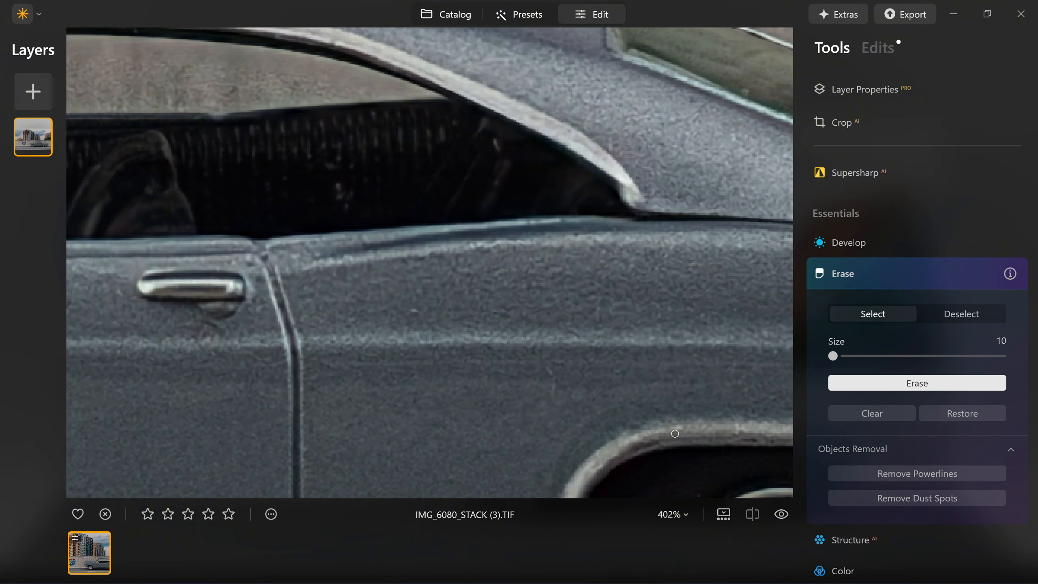
left_click_drag(674, 433, 317, 433)
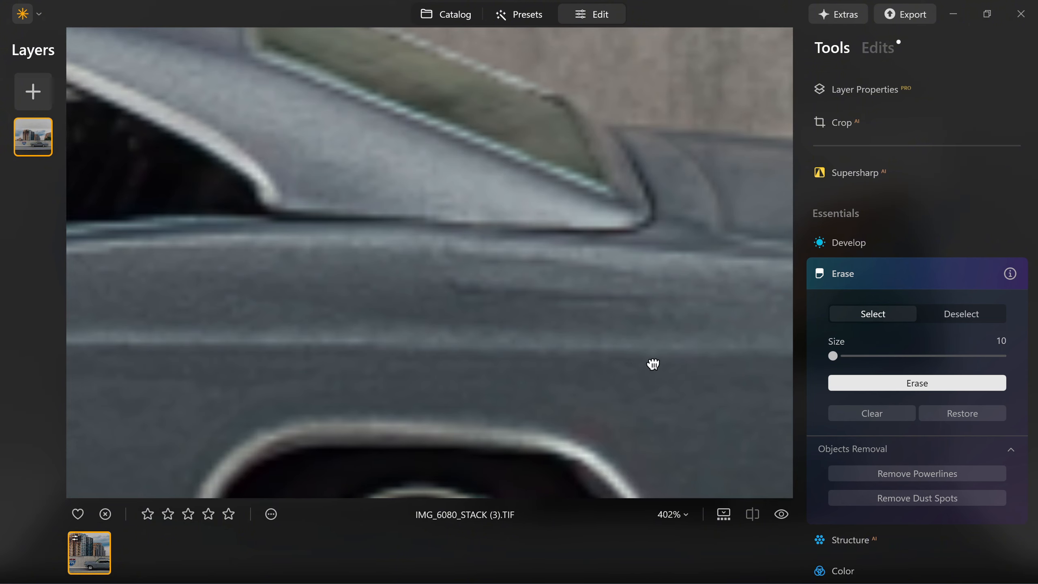
left_click_drag(652, 364, 361, 281)
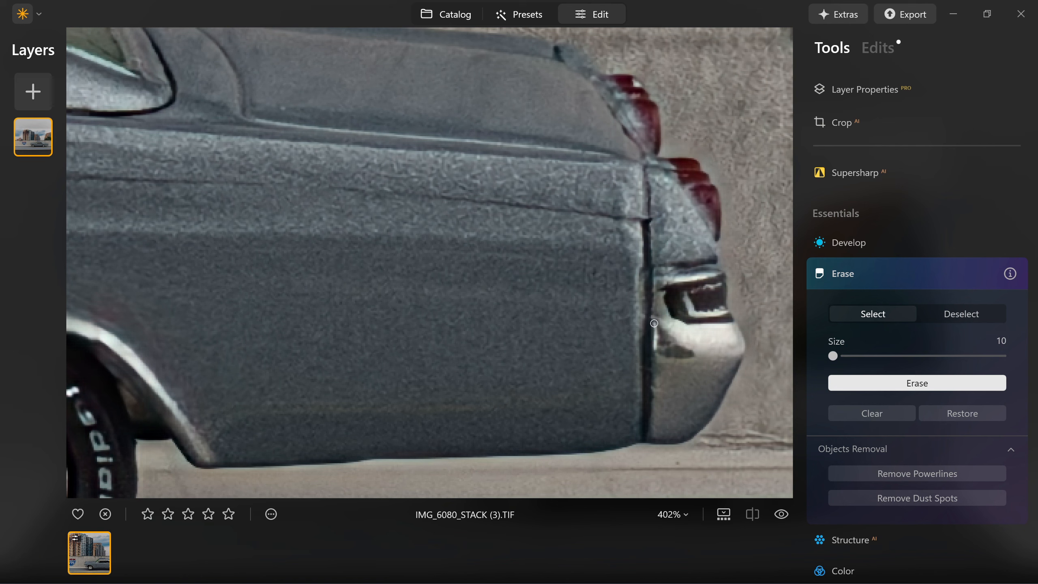
mouse_move(654, 325)
left_mouse_down()
mouse_move(655, 352)
mouse_move(664, 345)
left_mouse_up()
mouse_move(678, 347)
left_mouse_down()
mouse_move(664, 355)
mouse_move(693, 354)
mouse_move(666, 333)
mouse_move(656, 350)
left_mouse_up()
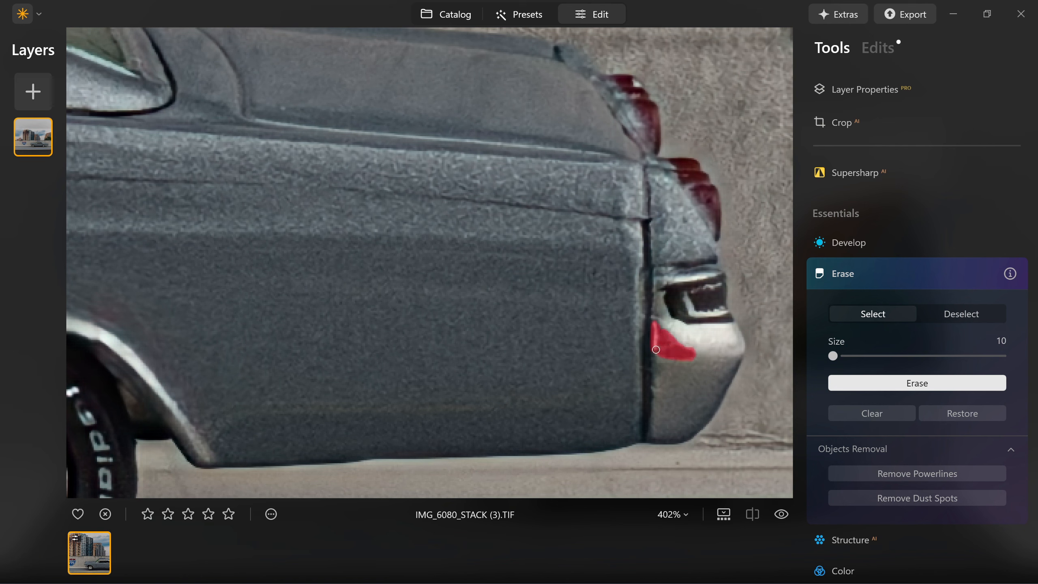
mouse_move(700, 293)
left_mouse_down()
mouse_move(719, 285)
mouse_move(693, 291)
mouse_move(709, 285)
left_mouse_up()
left_click(906, 382)
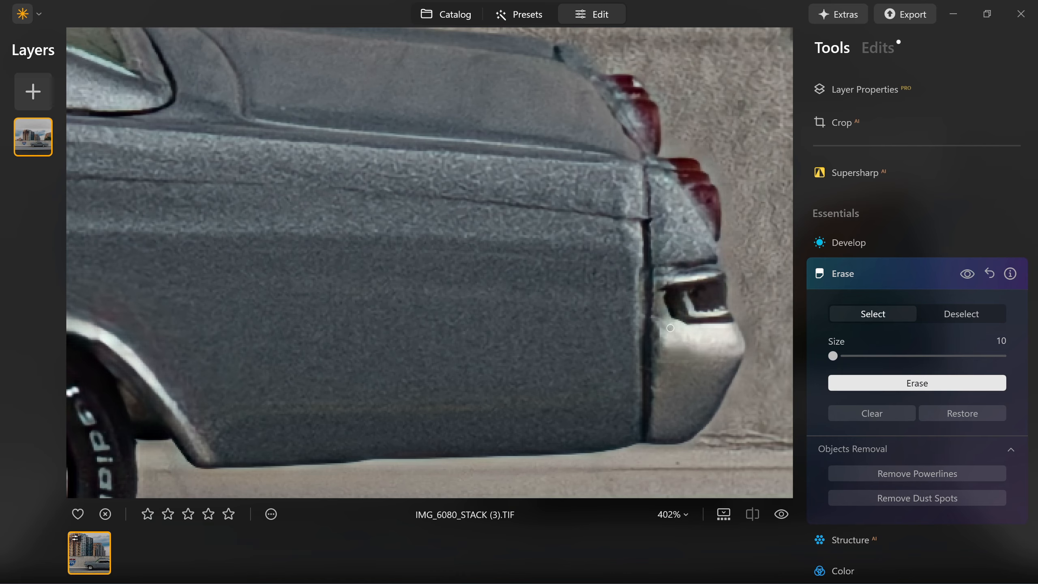
- Mark the small blemishes on the trunk lid, the upper taillight and the rear corner panel for erasing
scroll(644, 339, "down", 10)
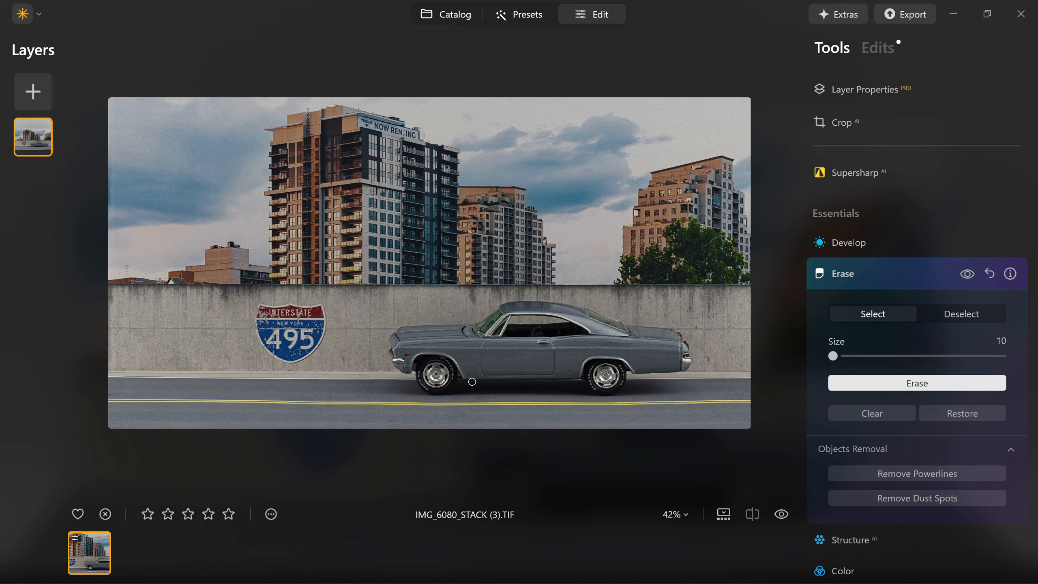
scroll(511, 359, "up", 3)
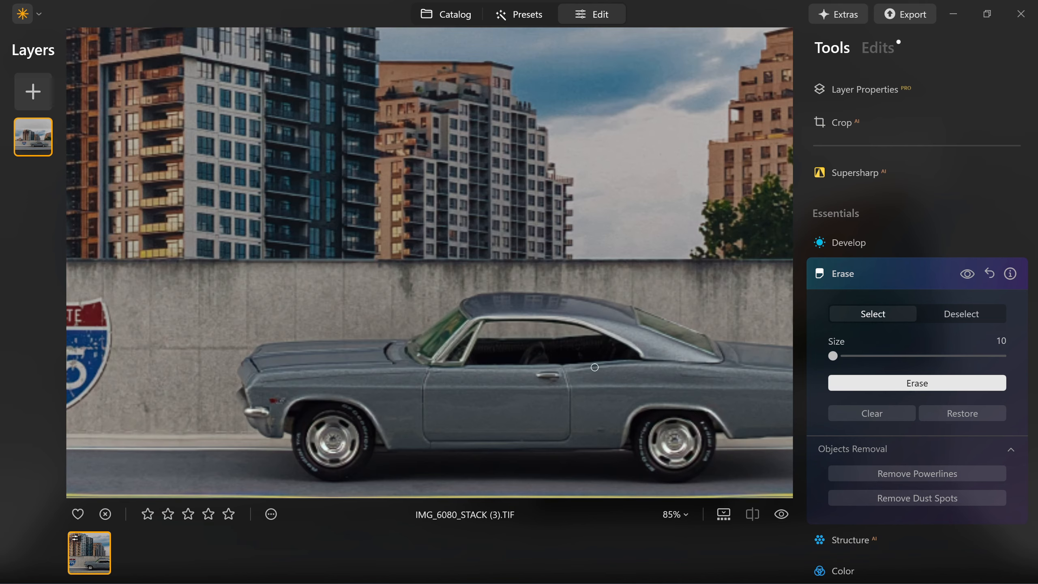
scroll(618, 384, "up", 5)
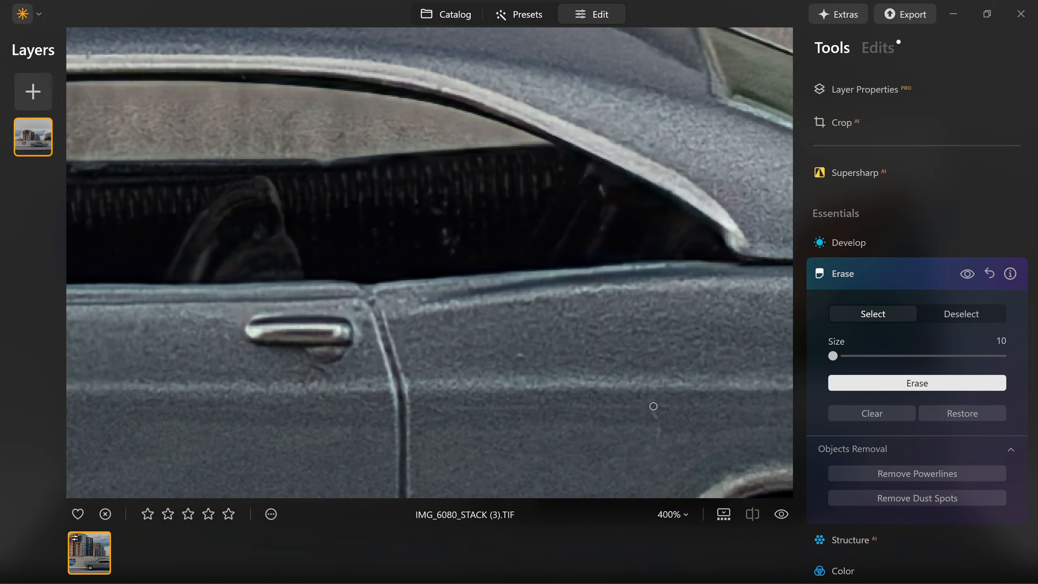
left_click_drag(656, 390, 306, 364)
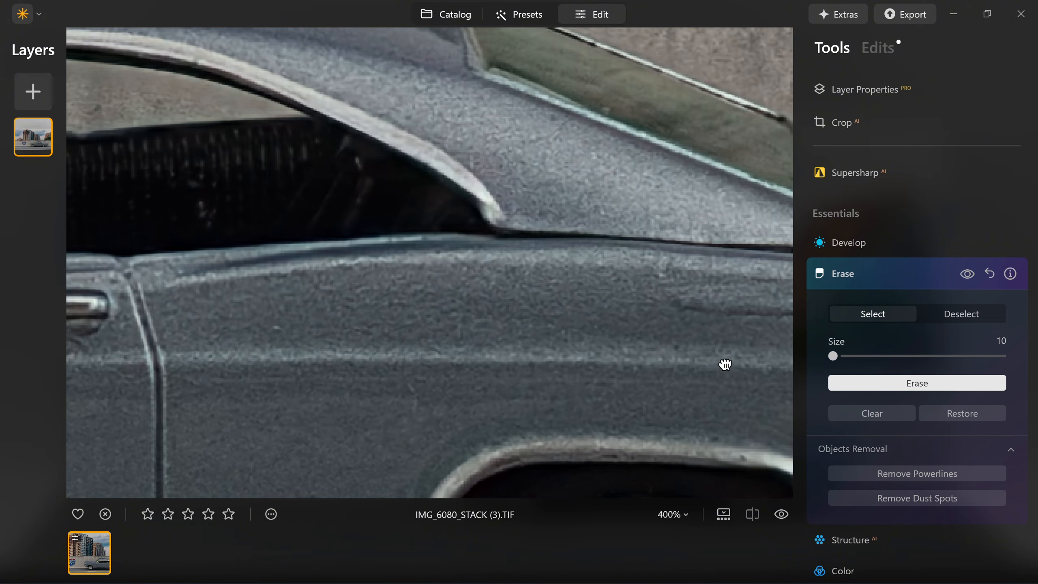
left_click_drag(725, 364, 376, 365)
left_click_drag(685, 387, 466, 329)
left_click_drag(673, 420, 606, 350)
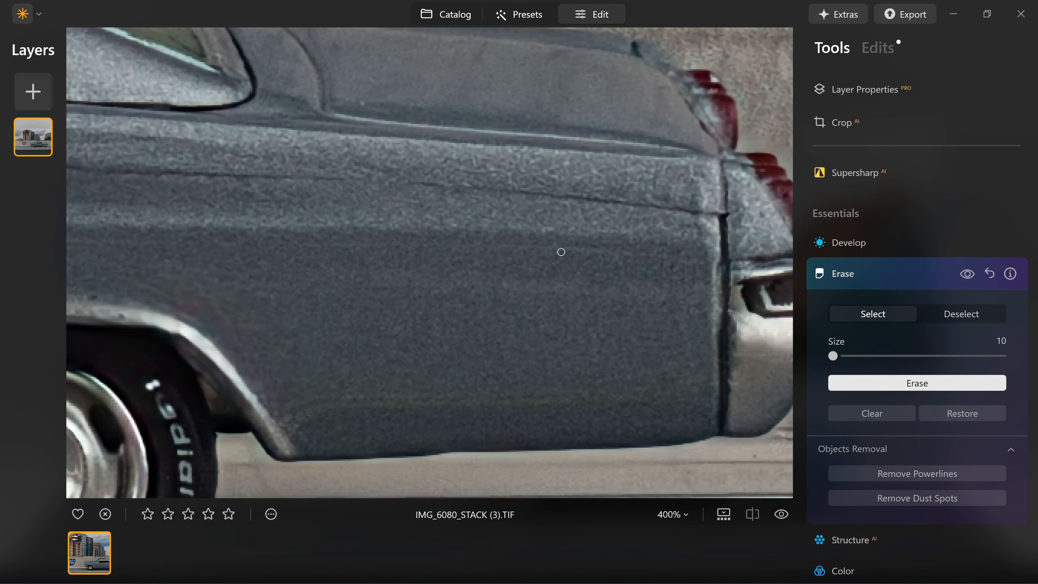
left_click_drag(597, 250, 488, 347)
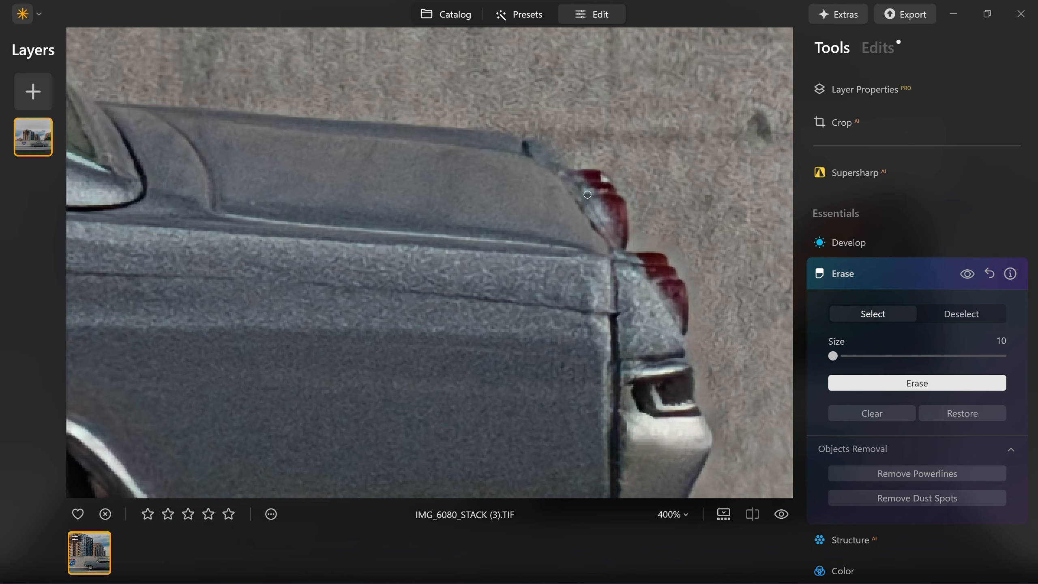
left_click_drag(595, 175, 604, 183)
left_click(250, 201)
left_click_drag(252, 204, 262, 207)
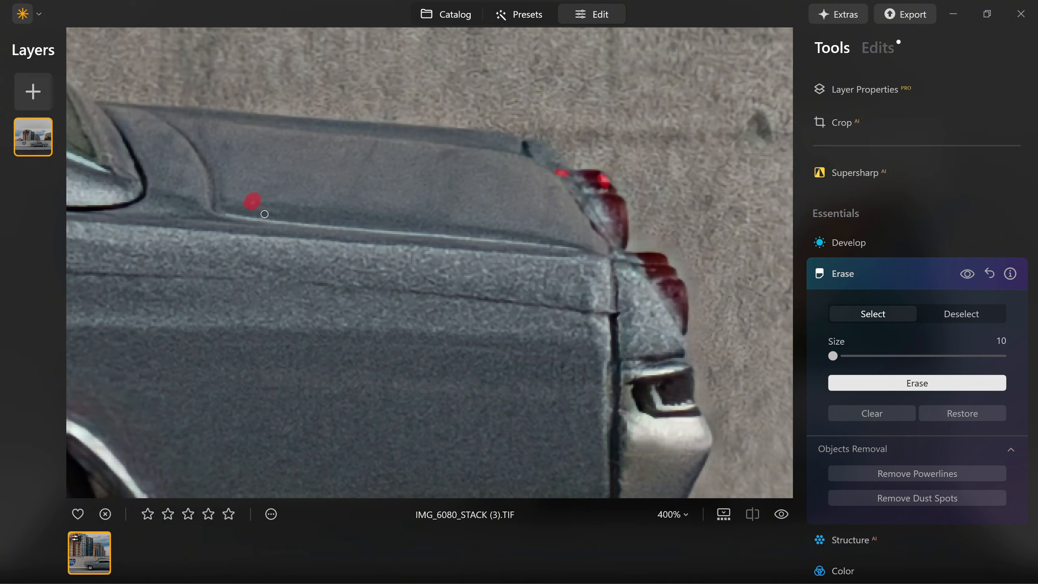
left_click(655, 324)
left_click(664, 334)
- Mark the dark specks along the trim of the rear wheel arch for erasing
left_click_drag(507, 364, 537, 292)
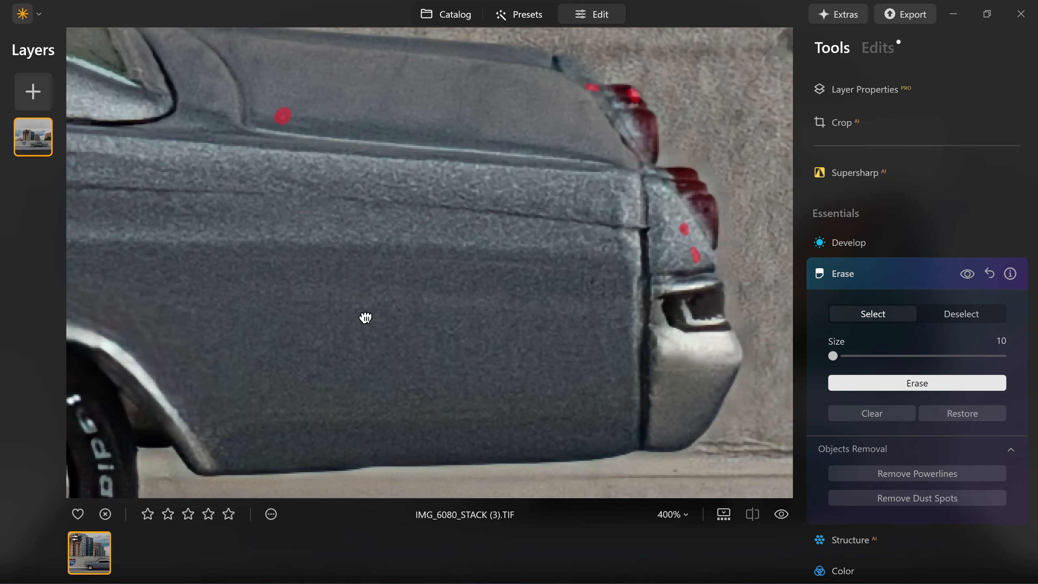
left_click_drag(363, 318, 584, 347)
left_click_drag(491, 345, 660, 350)
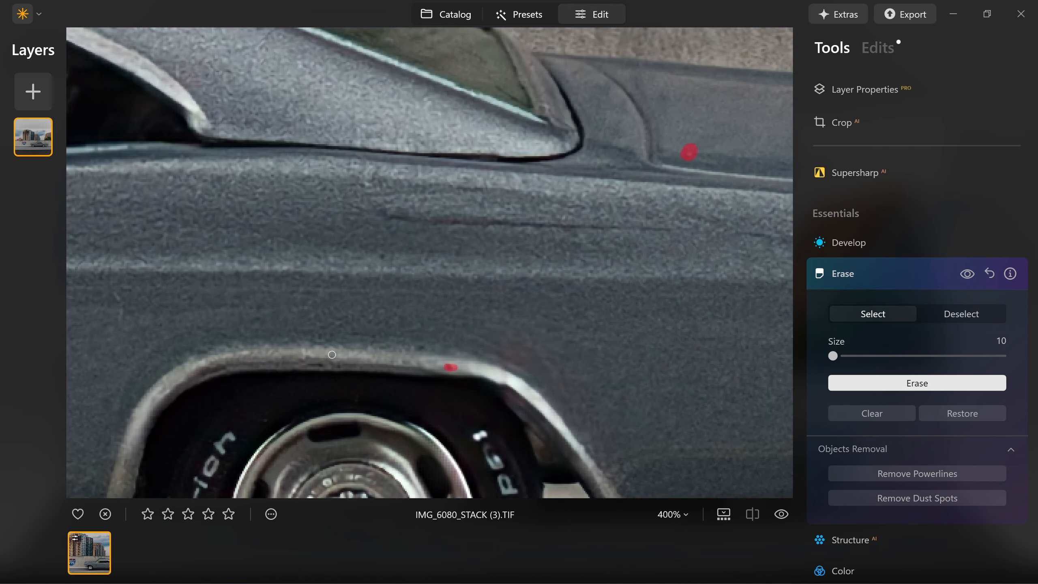
left_click_drag(309, 364, 335, 365)
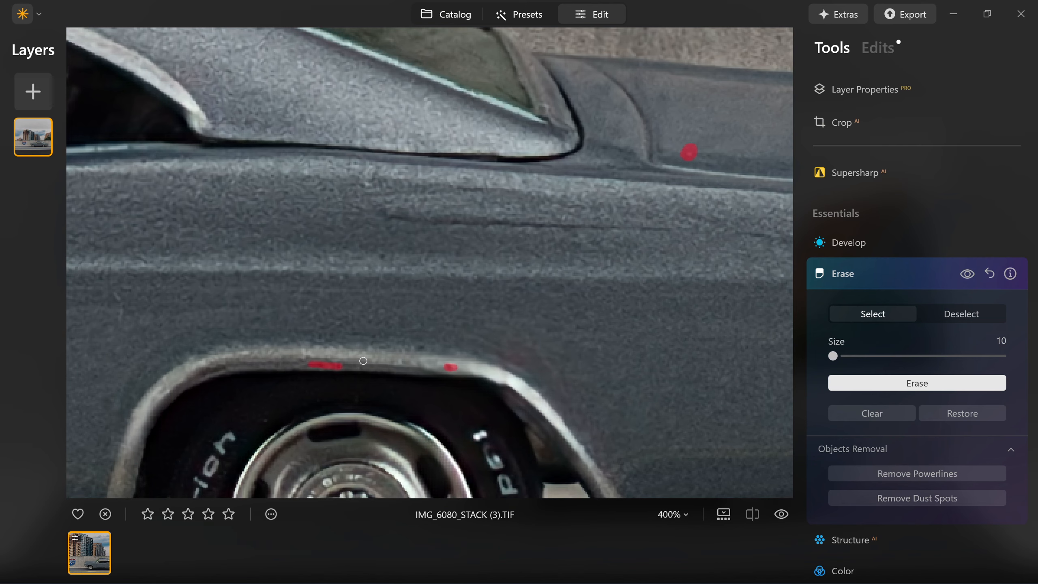
- Mark the flaws at the start of the rear tyre's Radial T/A lettering and the specks on the wheel rim
left_click_drag(435, 354, 468, 215)
mouse_move(509, 293)
left_mouse_down()
mouse_move(505, 255)
mouse_move(520, 248)
mouse_move(507, 249)
left_mouse_up()
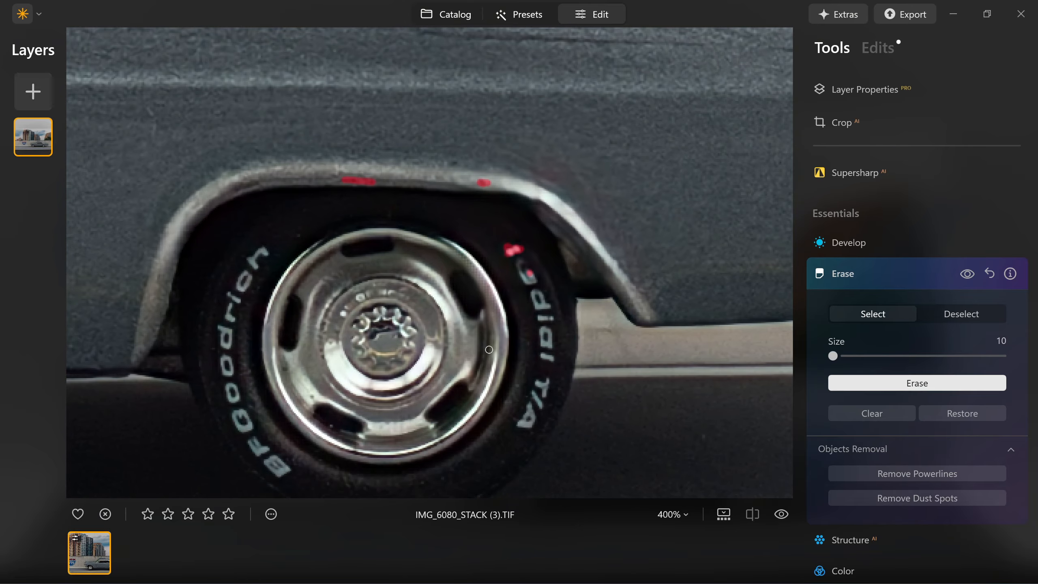
left_click_drag(476, 359, 482, 307)
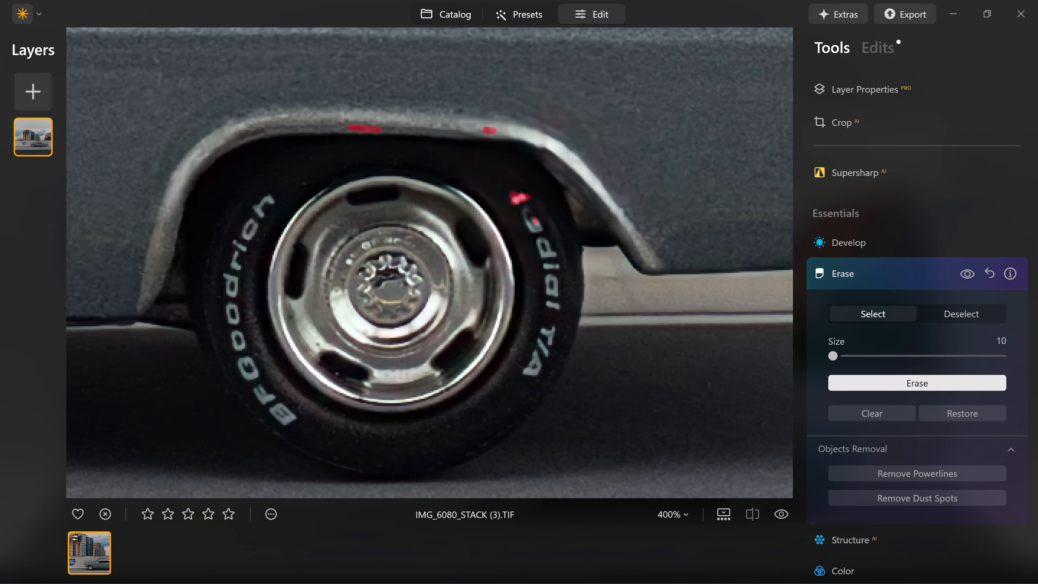
left_click(348, 261)
left_click(353, 253)
left_click(436, 374)
- Mark the specks and scuffs on the lower part of the rear tyre and erase all marked spots
mouse_move(332, 432)
left_mouse_down()
mouse_move(369, 435)
mouse_move(397, 466)
left_mouse_up()
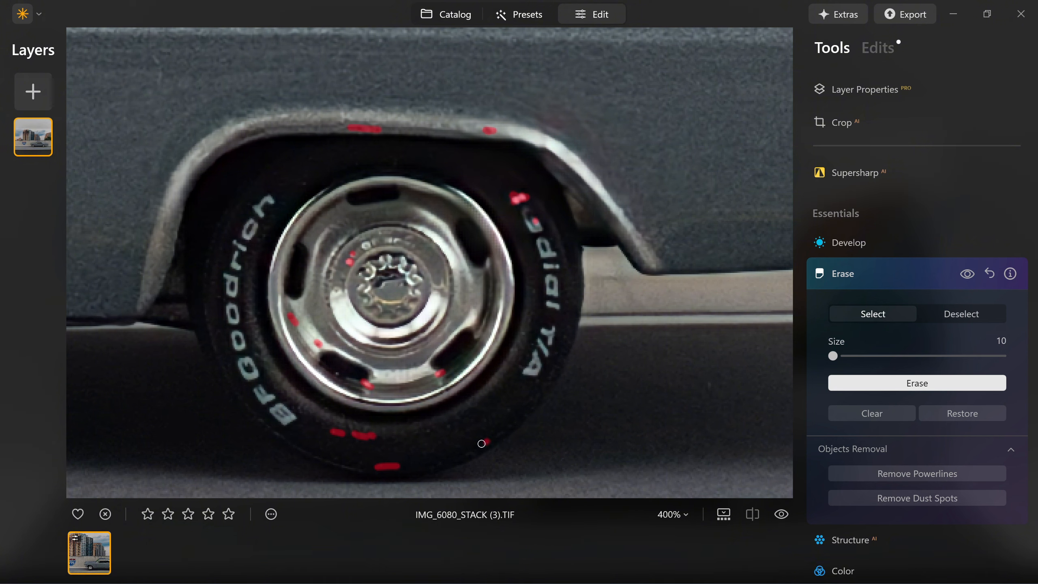
mouse_move(481, 443)
left_mouse_down()
mouse_move(446, 427)
mouse_move(492, 415)
left_mouse_up()
left_click_drag(541, 377, 538, 382)
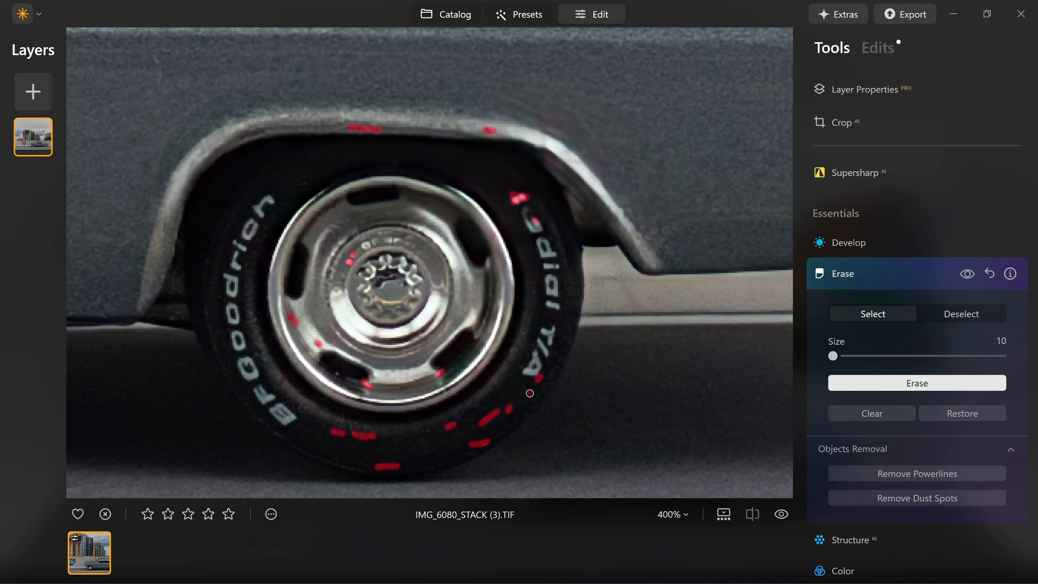
left_click_drag(511, 420, 509, 424)
left_click_drag(417, 430, 432, 429)
left_click_drag(440, 464, 448, 459)
left_click_drag(284, 436, 359, 466)
left_click_drag(258, 420, 278, 432)
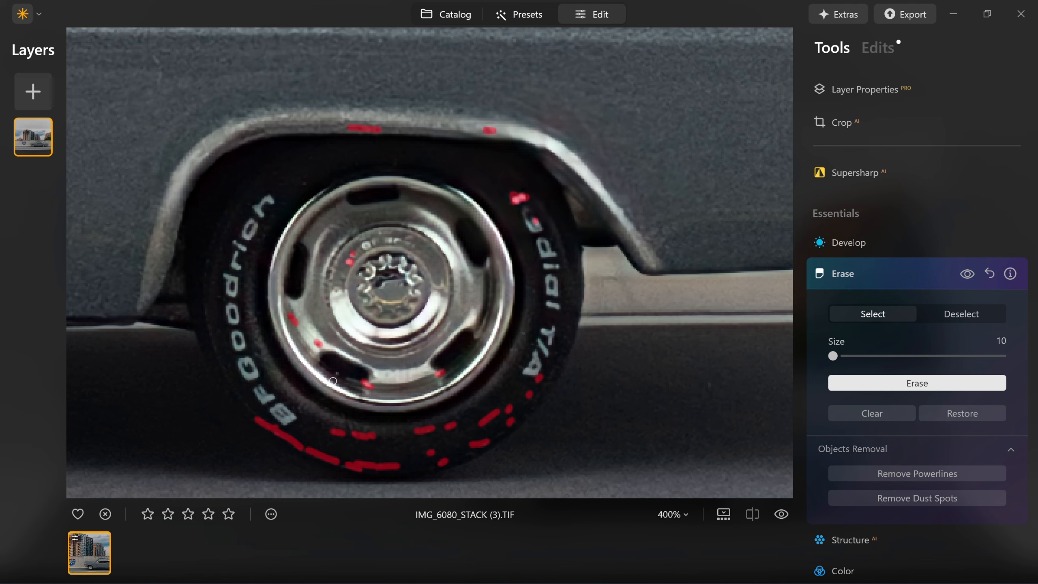
left_click(864, 381)
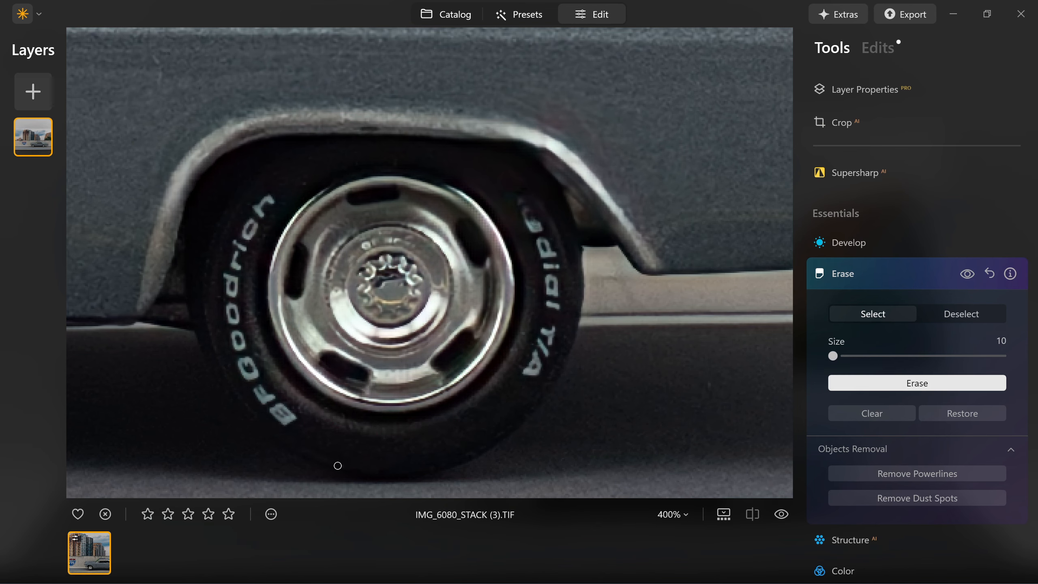
- Mark and erase the remaining specks on the lower part of the rear tyre and on the wheel rim beside the hub
left_click_drag(338, 465, 357, 468)
left_click_drag(457, 422, 474, 416)
left_click(367, 245)
left_click(913, 380)
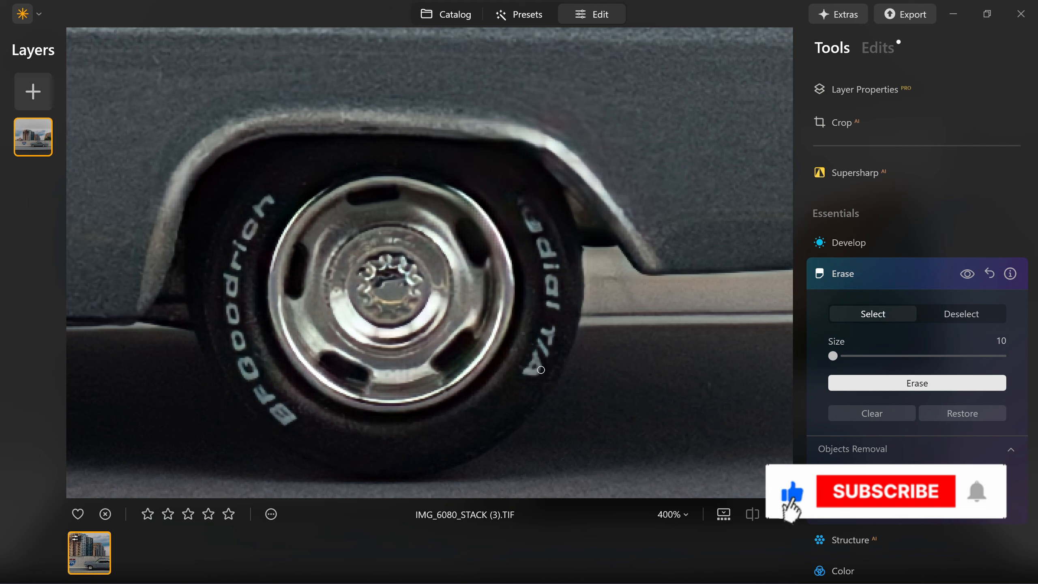
- Mark and erase the dark flaws along the upper edge of the rear wheel arch trim
left_click_drag(455, 110, 465, 113)
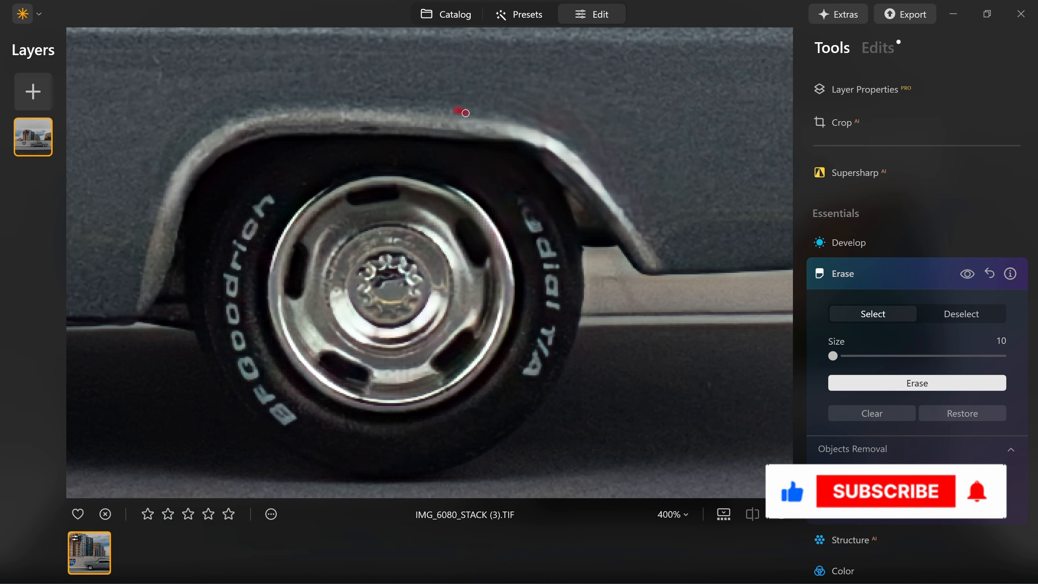
left_click_drag(359, 128, 384, 130)
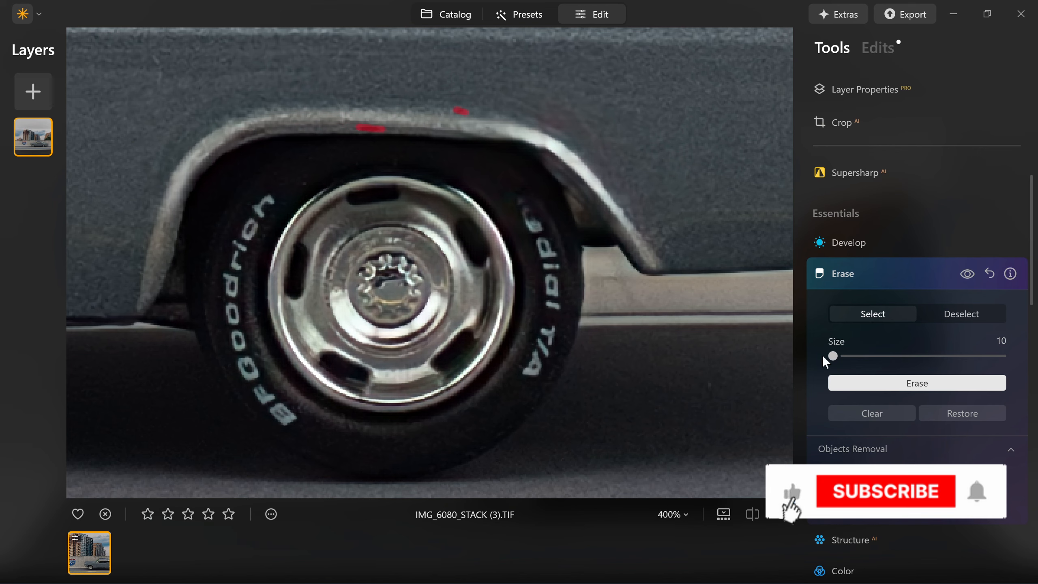
left_click(881, 378)
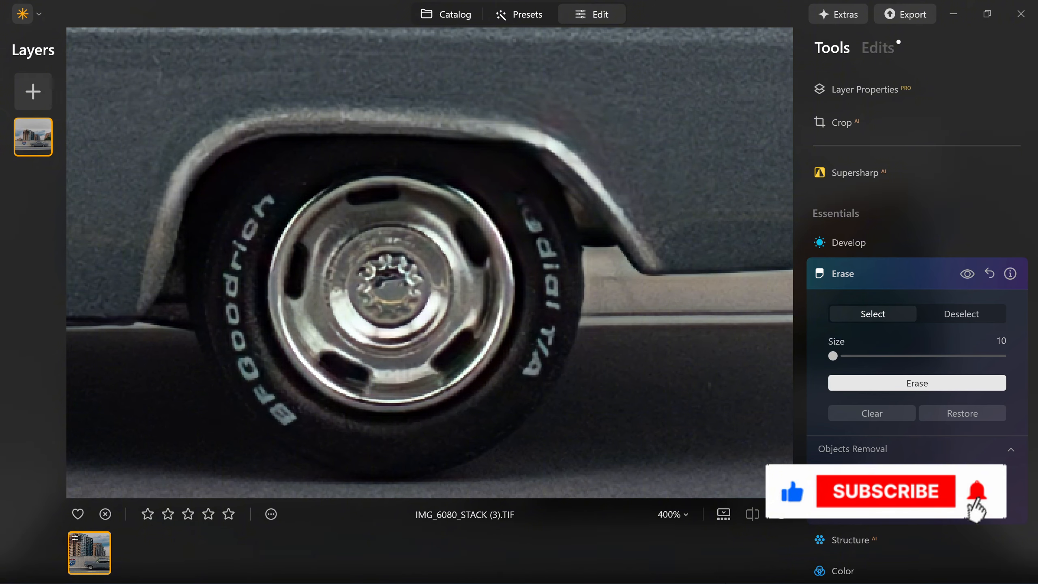
- Set the Erase brush size to 10 and erase the marked spots on the car's windows, front tyre, body lines and rear
mouse_move(731, 580)
left_click(708, 568)
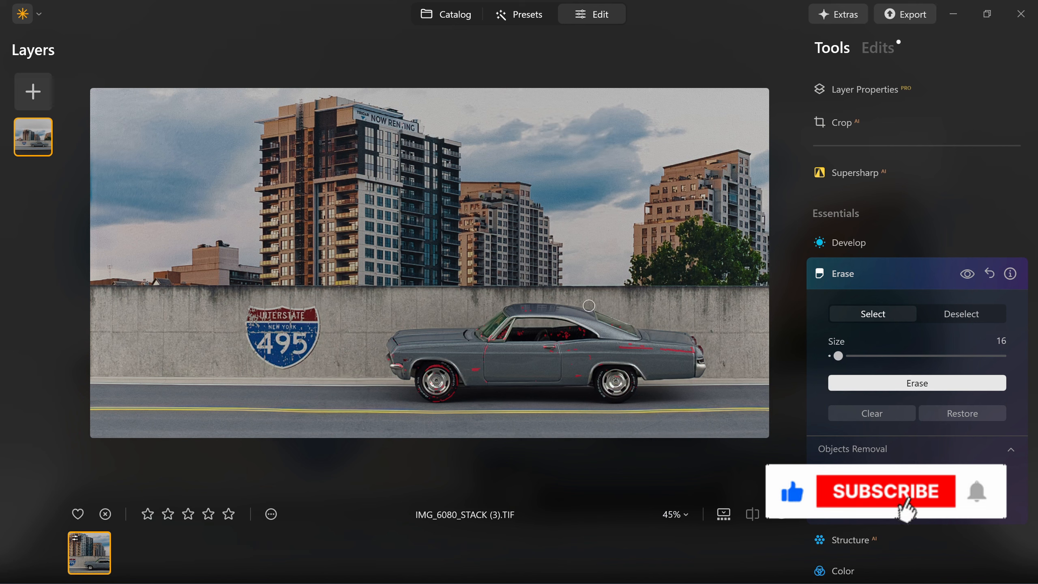
left_click_drag(838, 355, 832, 355)
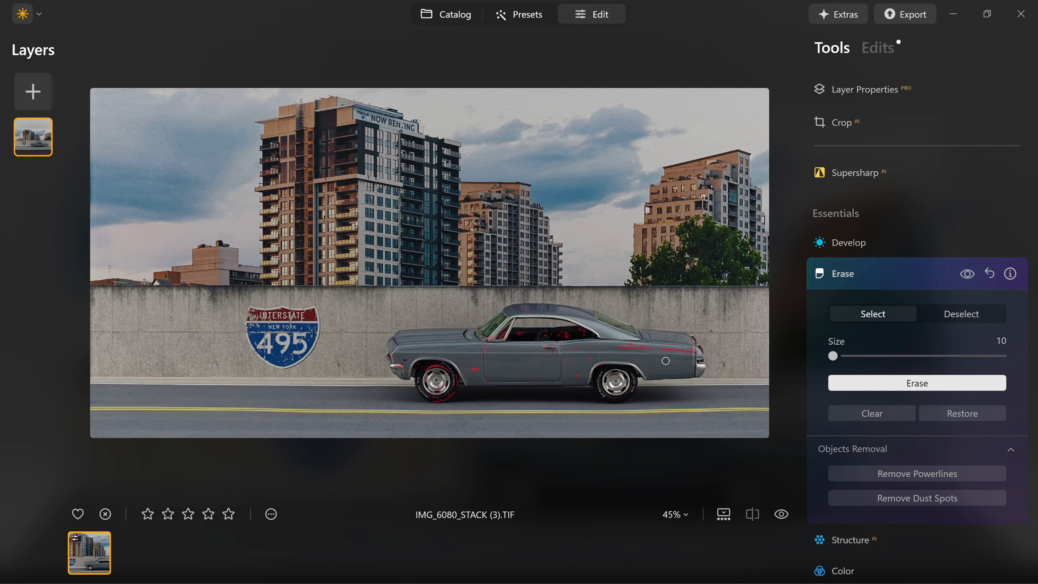
left_click(919, 384)
- Mark and erase the blemish on the lower body panel just ahead of the rear wheel
scroll(527, 344, "up", 2)
scroll(523, 342, "up", 2)
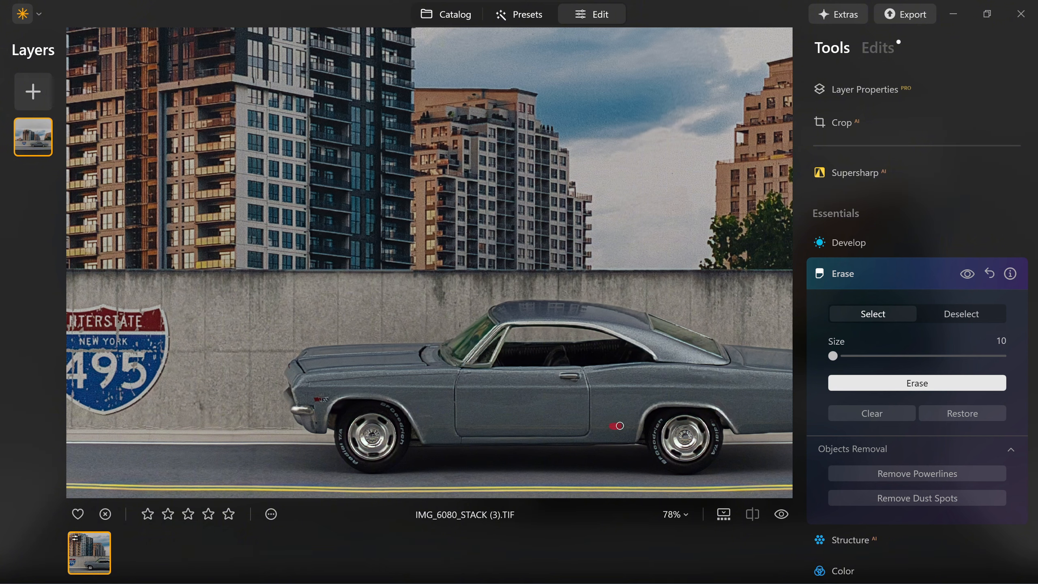
left_click(886, 383)
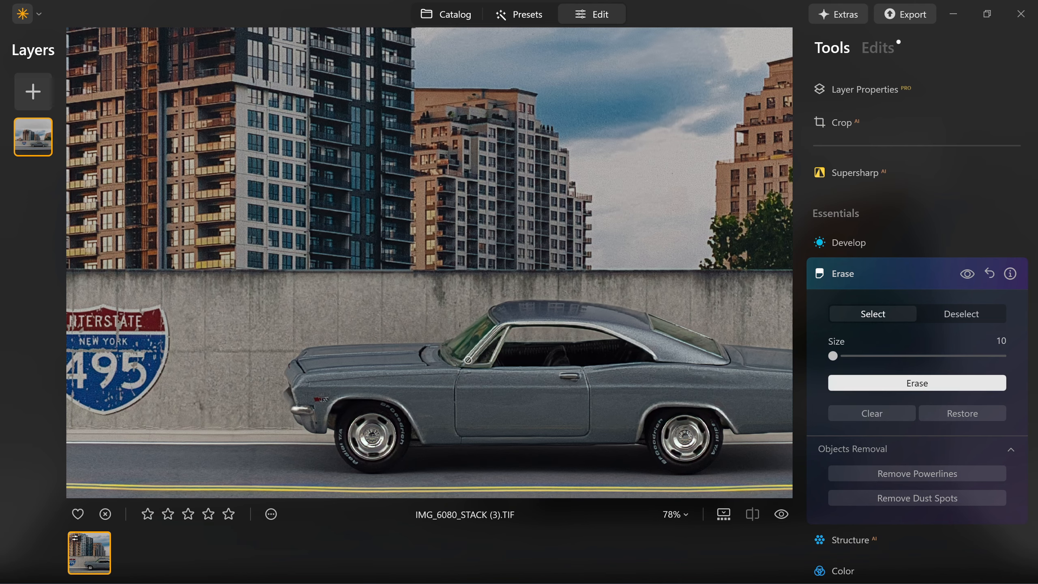
scroll(571, 375, "down", 5)
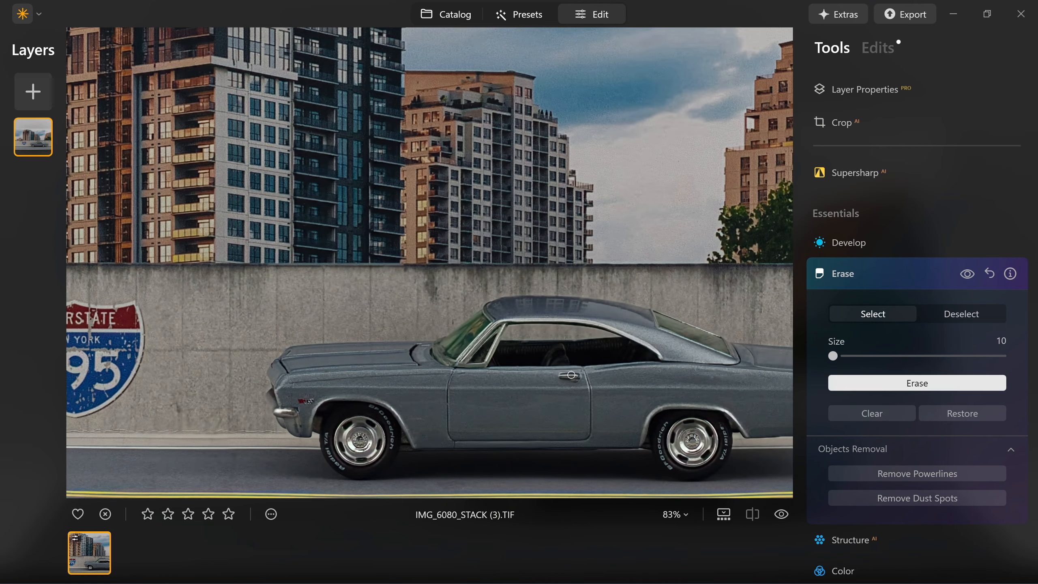
scroll(568, 375, "down", 3)
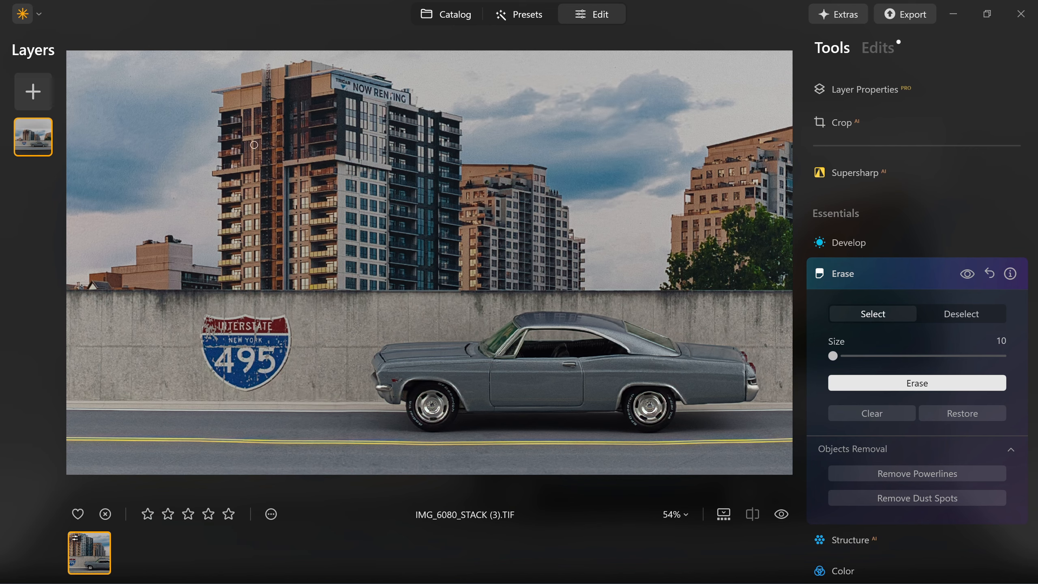
- In Develop, set Exposure to 0.28, Smart Contrast to 6, Highlights to -40 and Shadows to 38
left_click(853, 240)
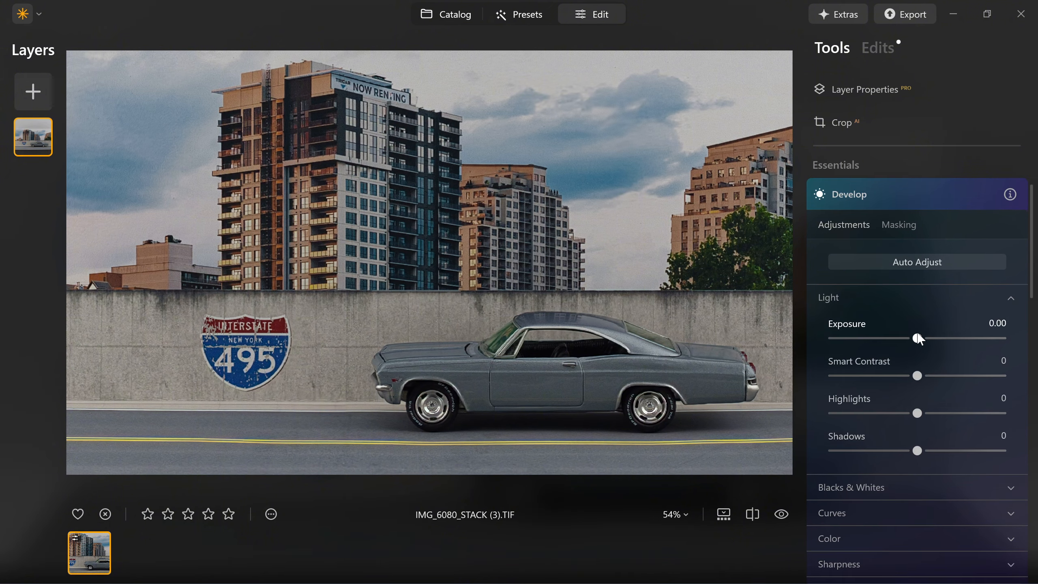
left_click_drag(917, 338, 922, 338)
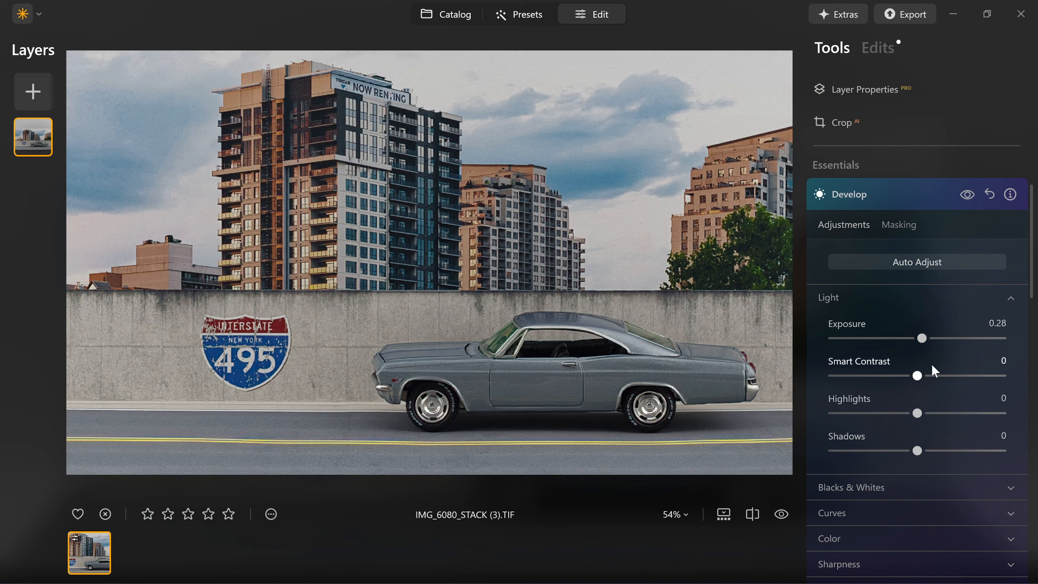
left_click_drag(917, 375, 924, 376)
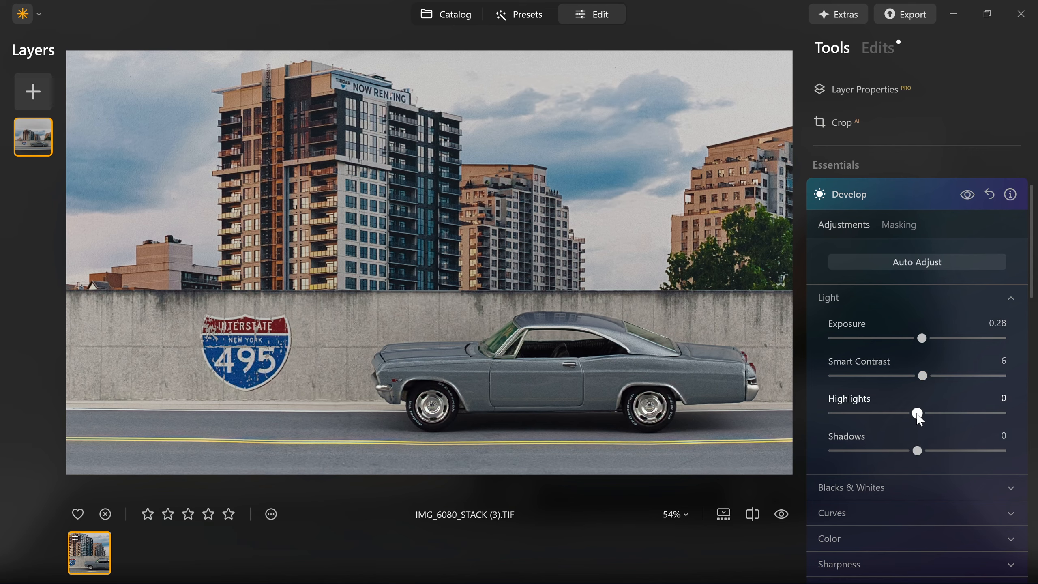
left_click_drag(916, 413, 883, 417)
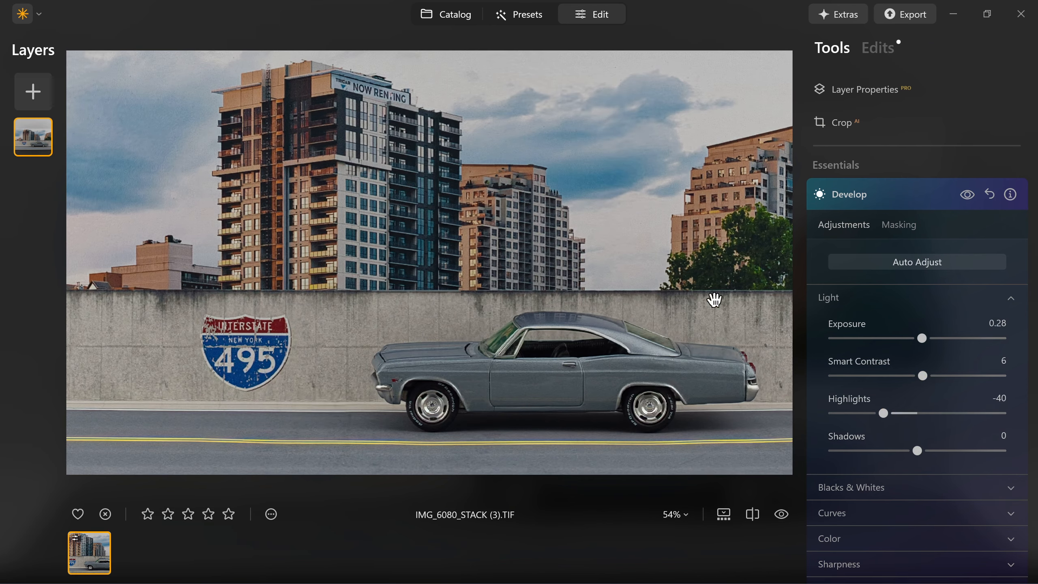
left_click_drag(917, 451, 950, 451)
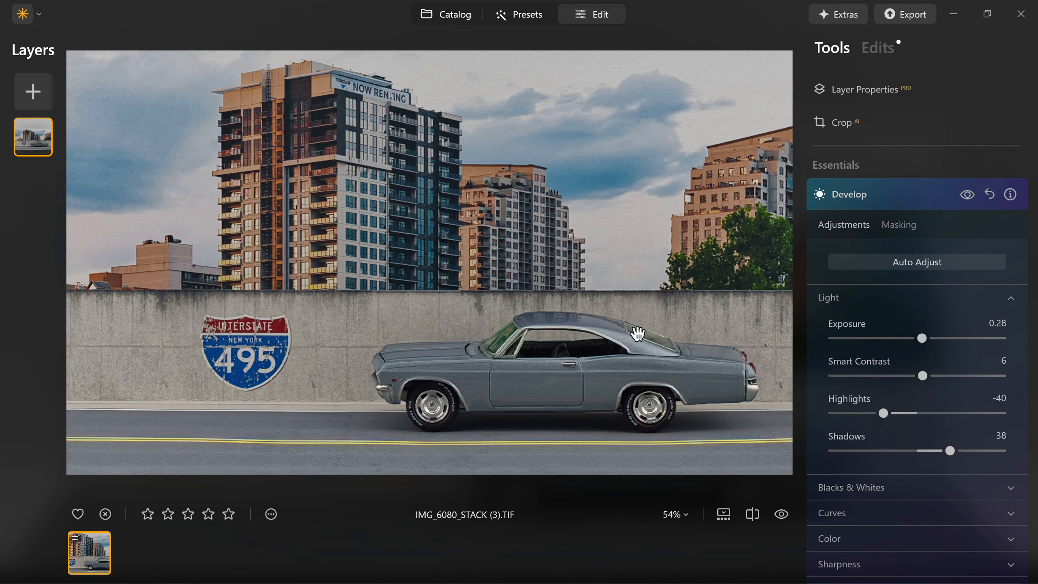
- Deepen Blacks to -26 and raise Exposure to 0.56 in Develop
left_click(878, 486)
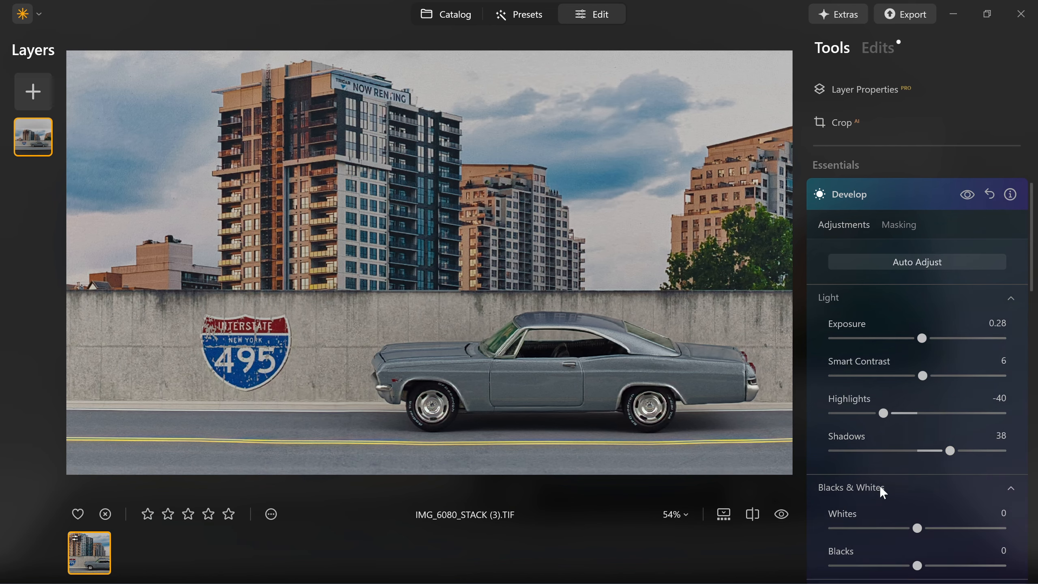
left_click_drag(917, 531, 896, 530)
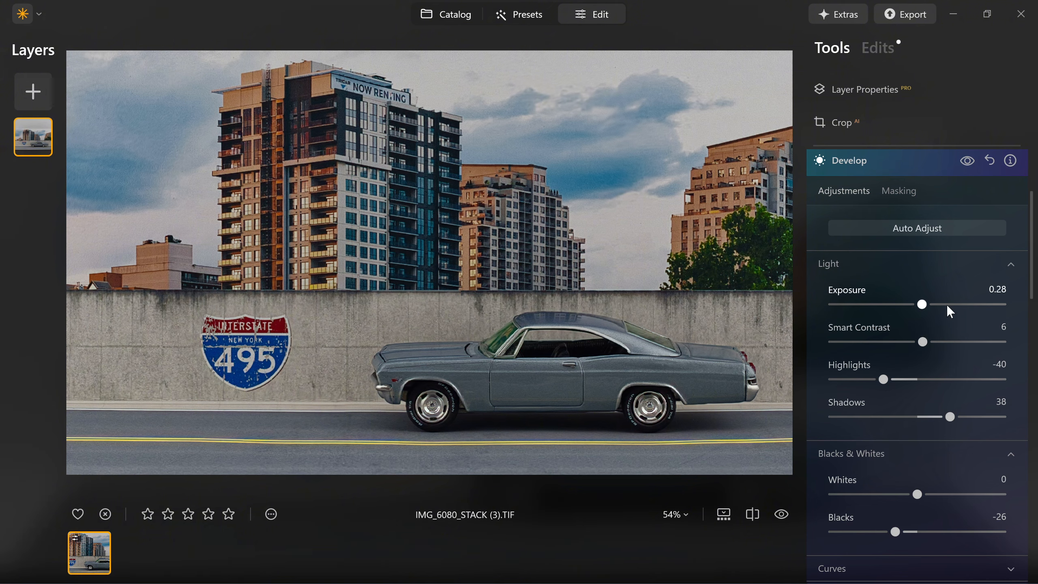
left_click_drag(926, 305, 931, 305)
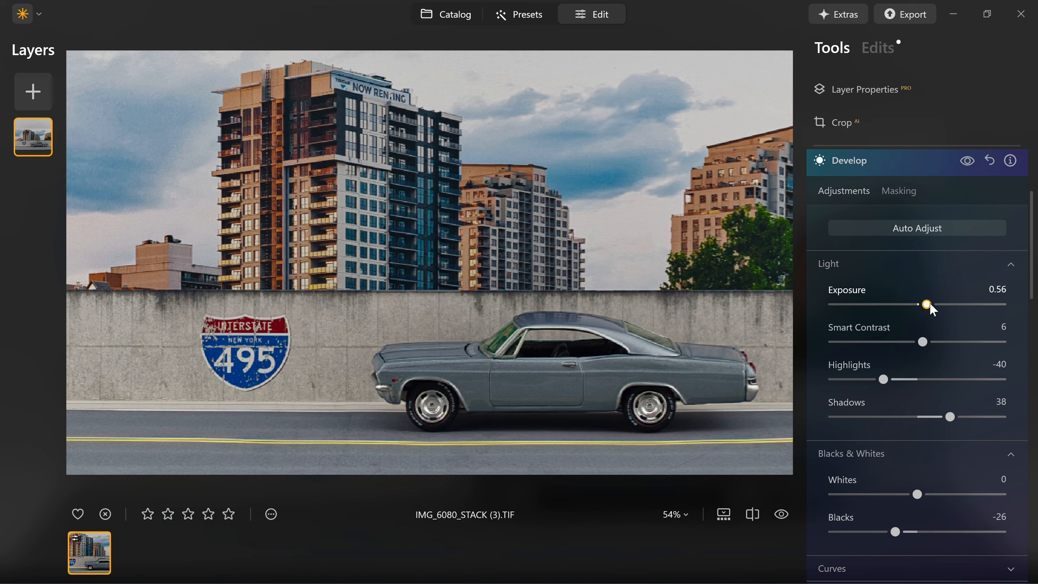
- Warm the photo's white balance by setting Temperature to 2
left_click_drag(1033, 260, 1033, 327)
left_click(1013, 310)
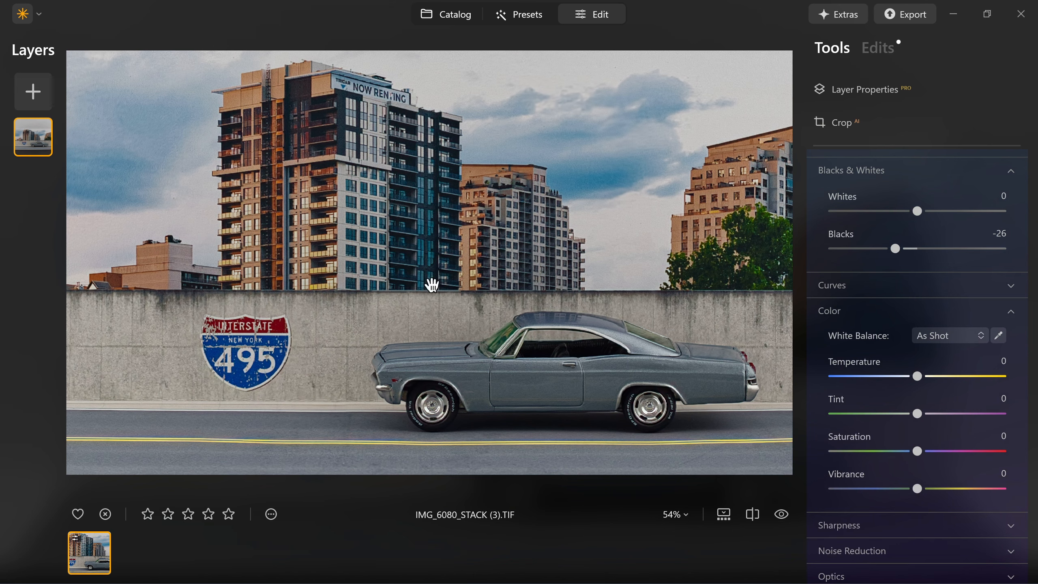
left_click_drag(921, 375, 922, 375)
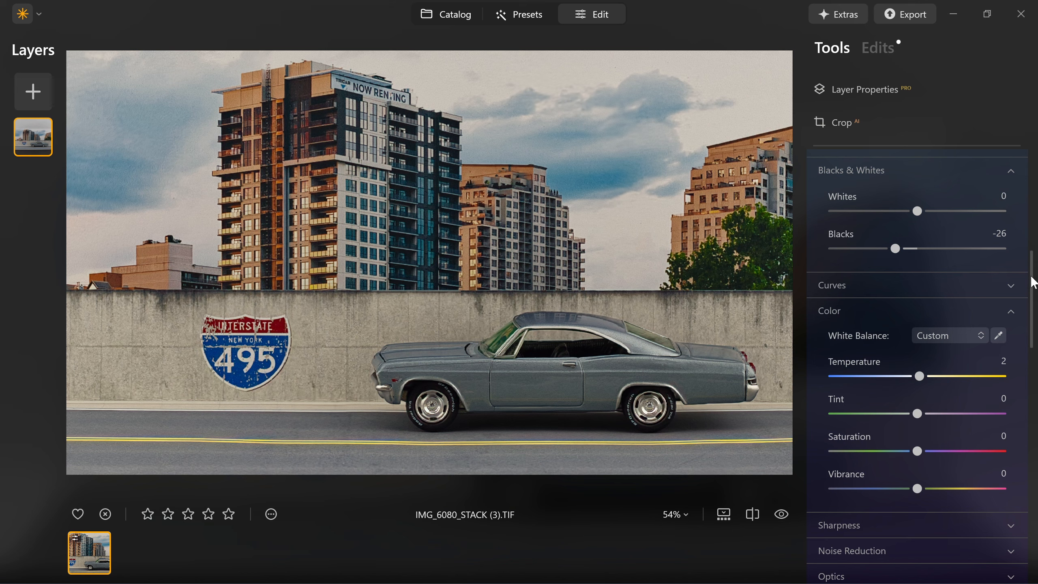
- Enable Auto Defringe in the Optics corrections of Develop
scroll(1033, 289, "down", 1)
left_click_drag(1034, 290, 1029, 325)
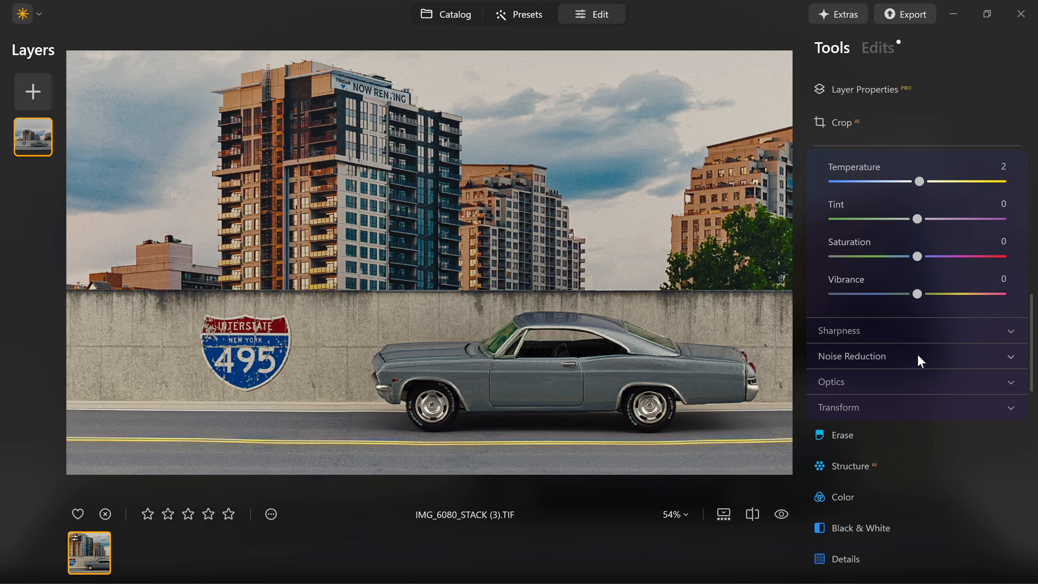
left_click(911, 375)
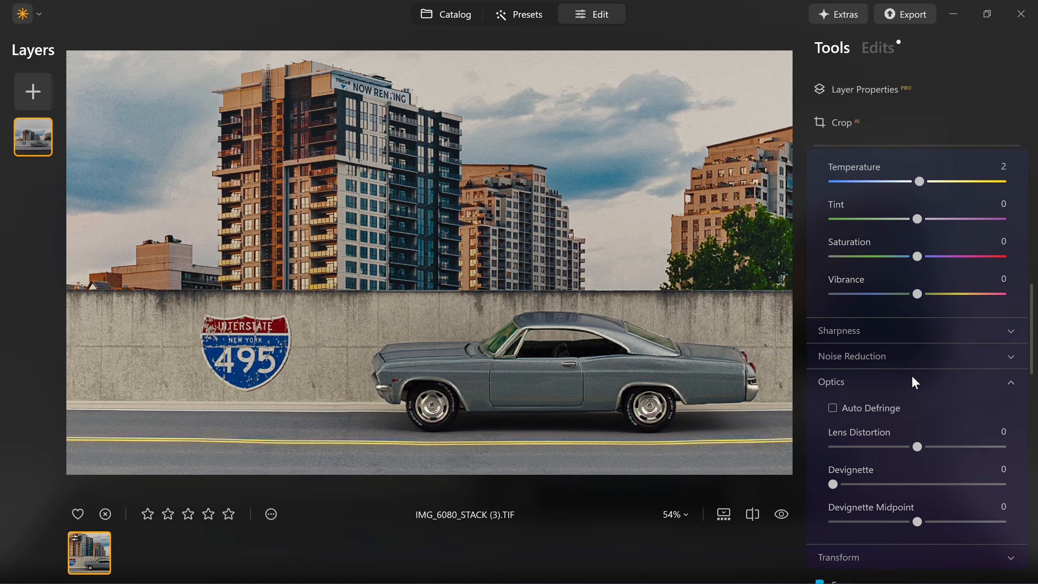
left_click(833, 407)
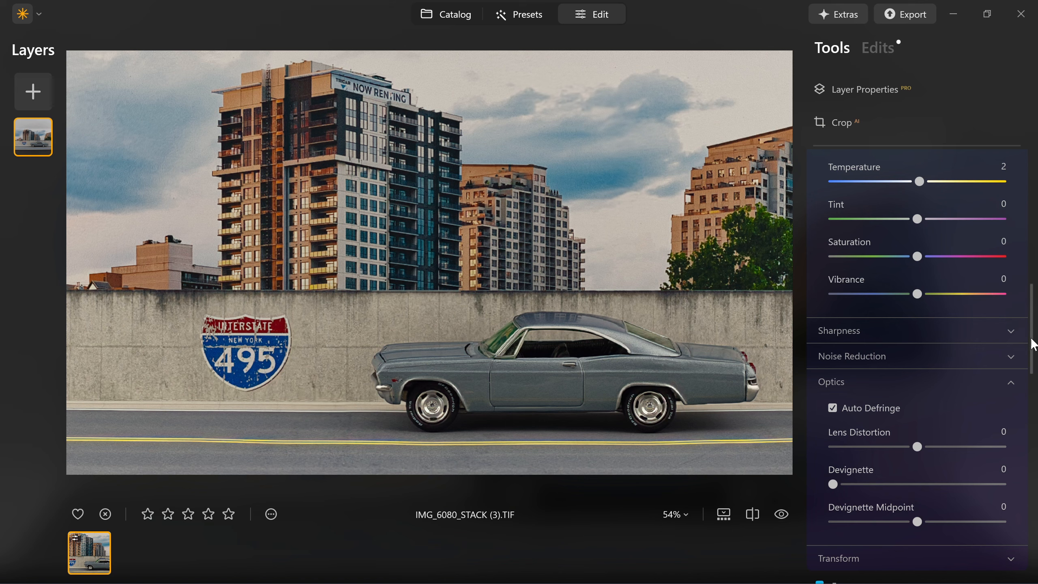
- Create an Object Select mask of the sky for the Structure adjustment
left_click_drag(1031, 347, 1035, 393)
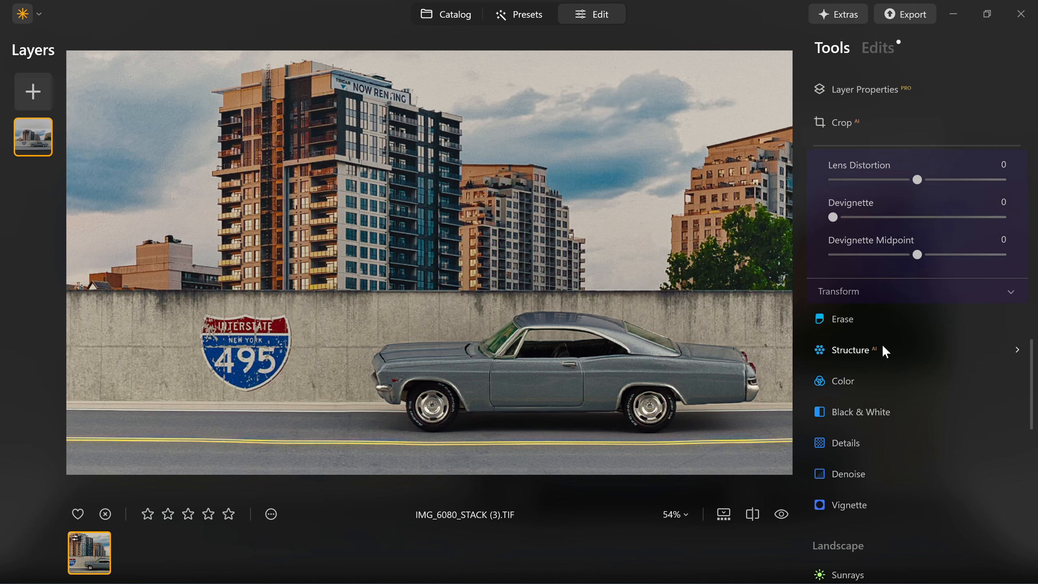
left_click(851, 351)
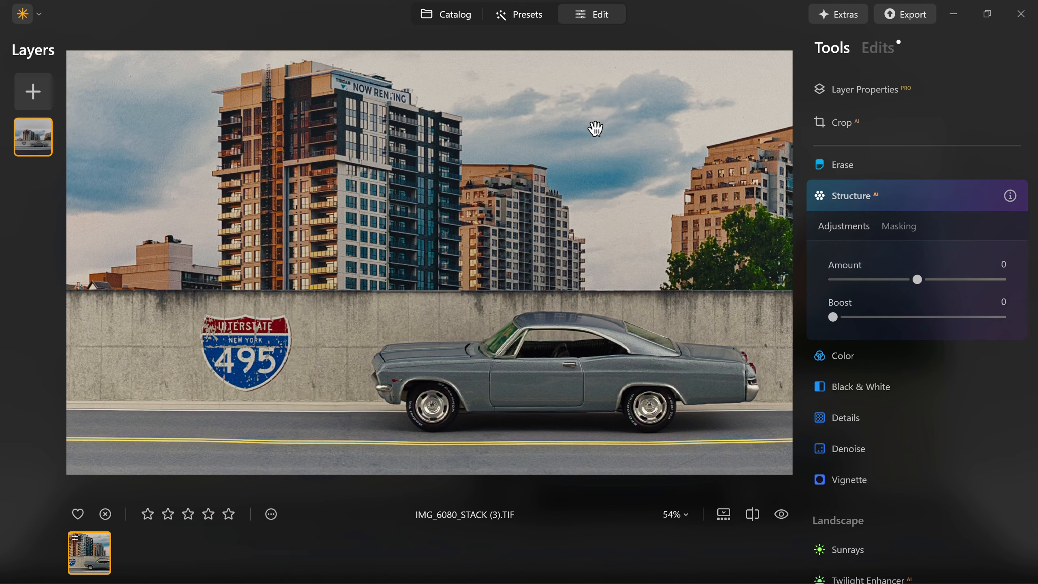
left_click(908, 227)
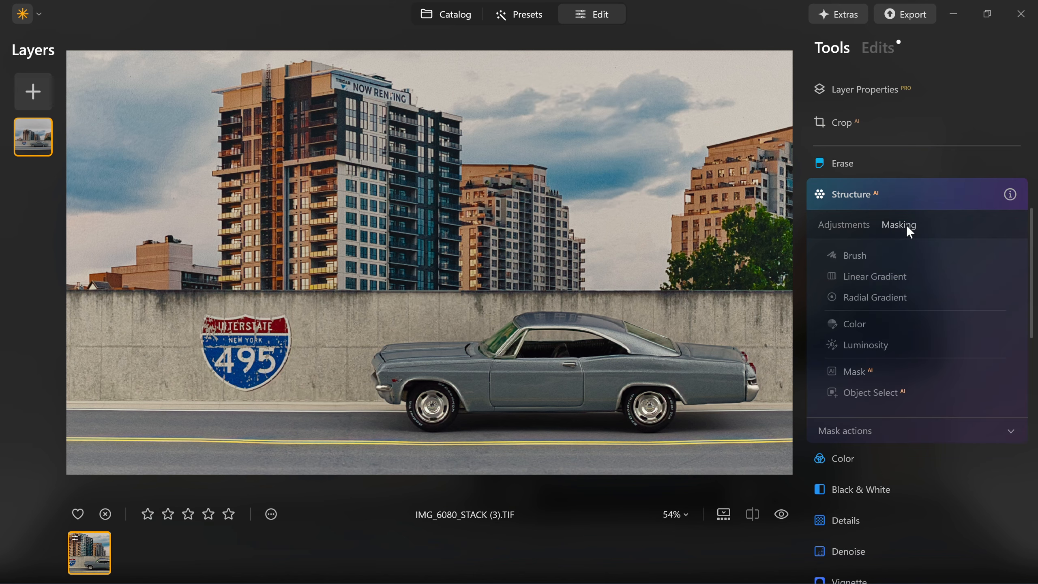
left_click(867, 391)
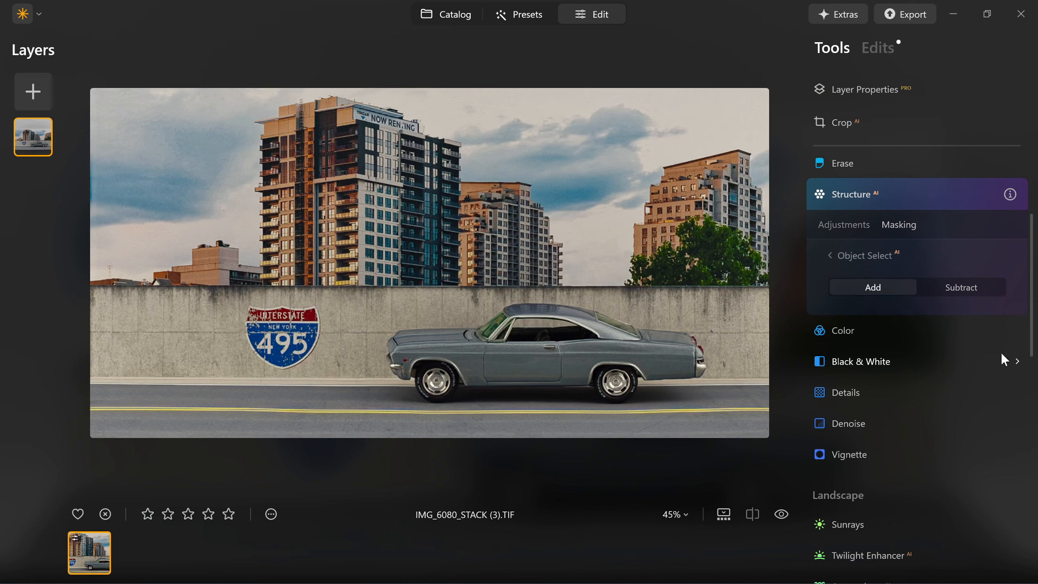
left_click(574, 147)
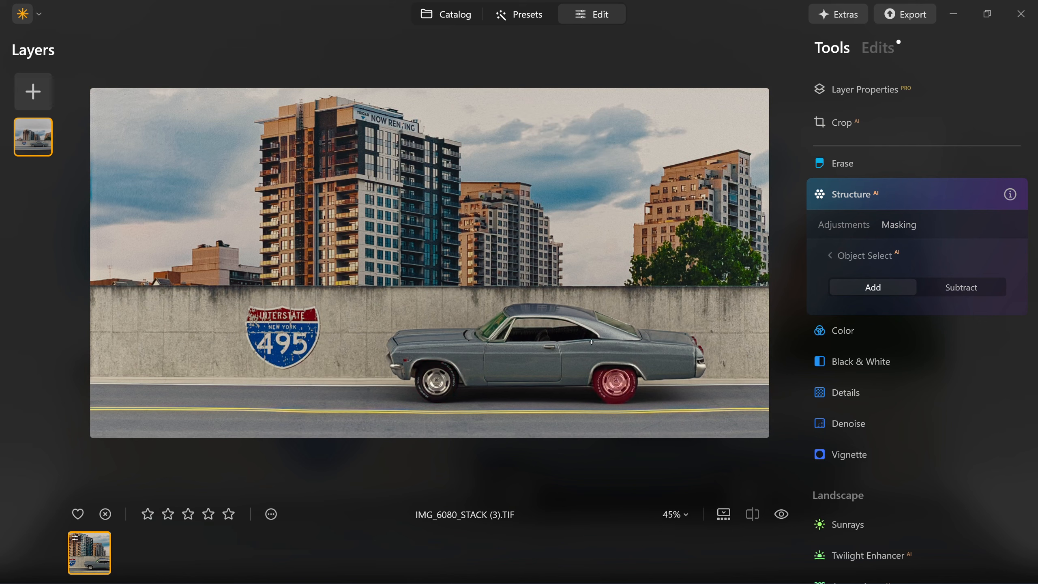
left_click(581, 142)
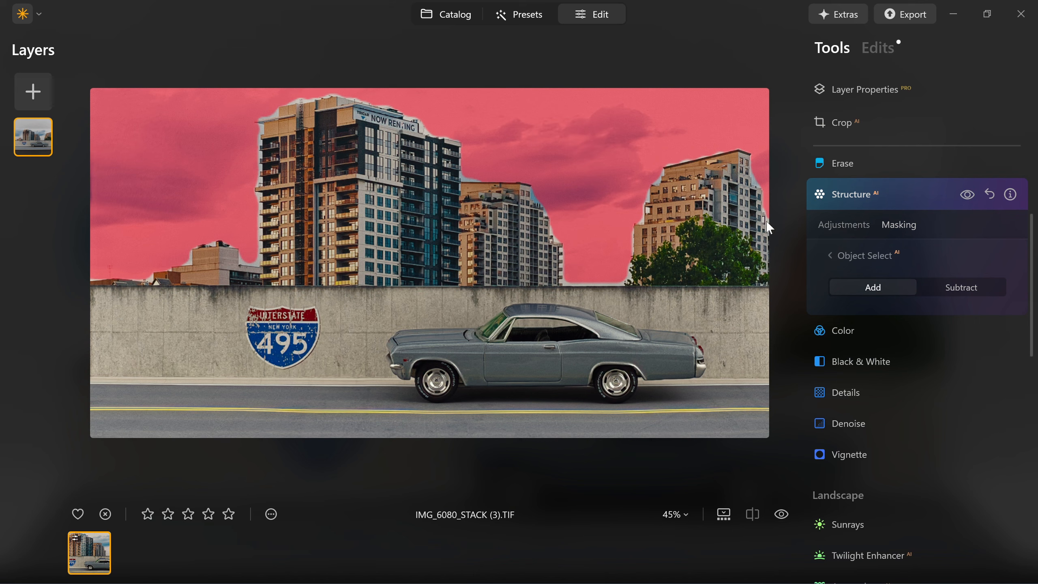
- Smooth the masked sky by setting the Structure Amount to -100
left_click(855, 224)
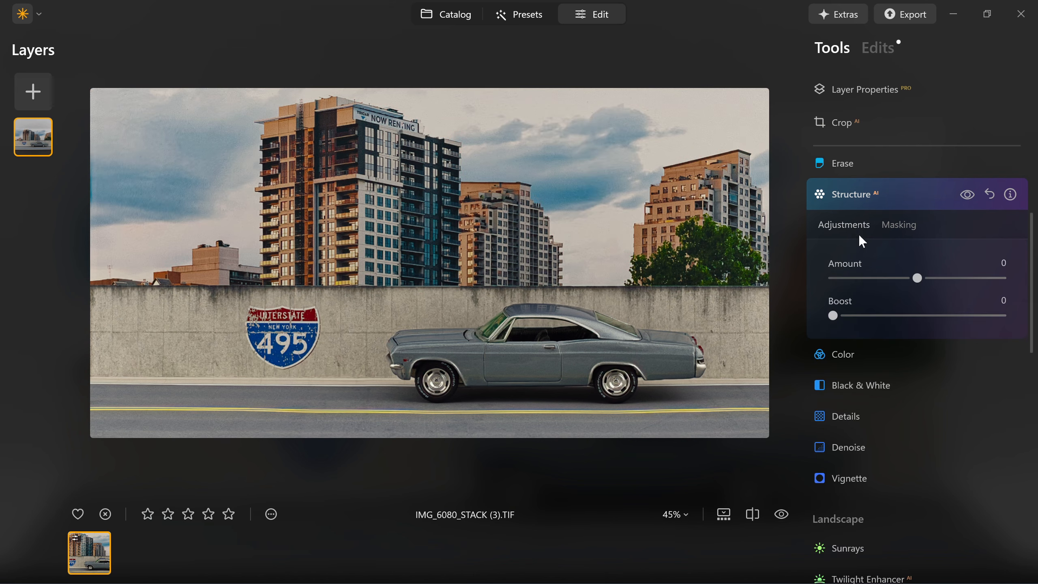
left_click_drag(918, 279, 822, 277)
left_click_drag(832, 278, 823, 275)
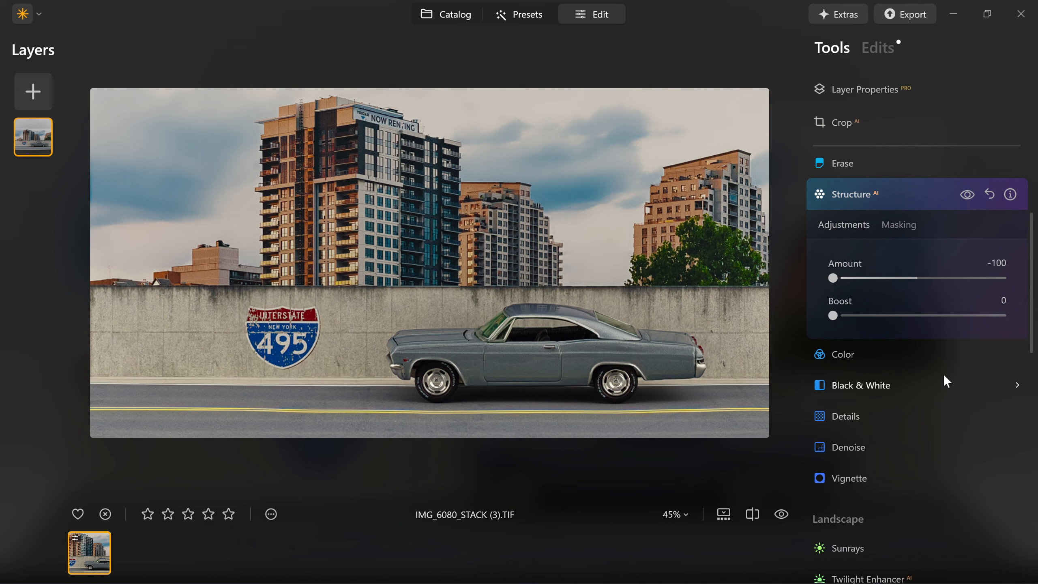
- Reduce the Magenta and Purple saturation to -100 in the HSL settings of the Color tool
left_click(855, 354)
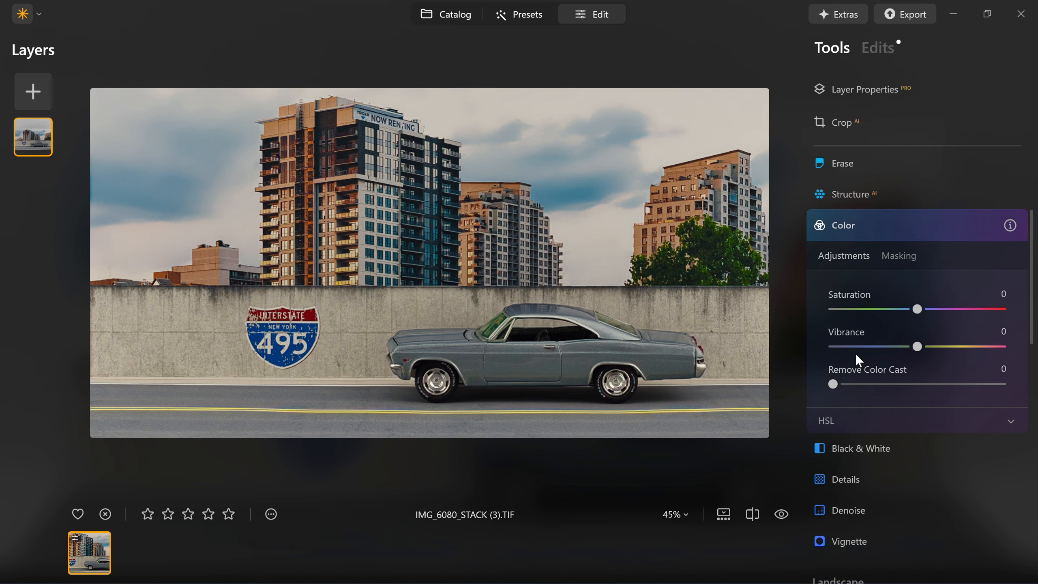
left_click(843, 420)
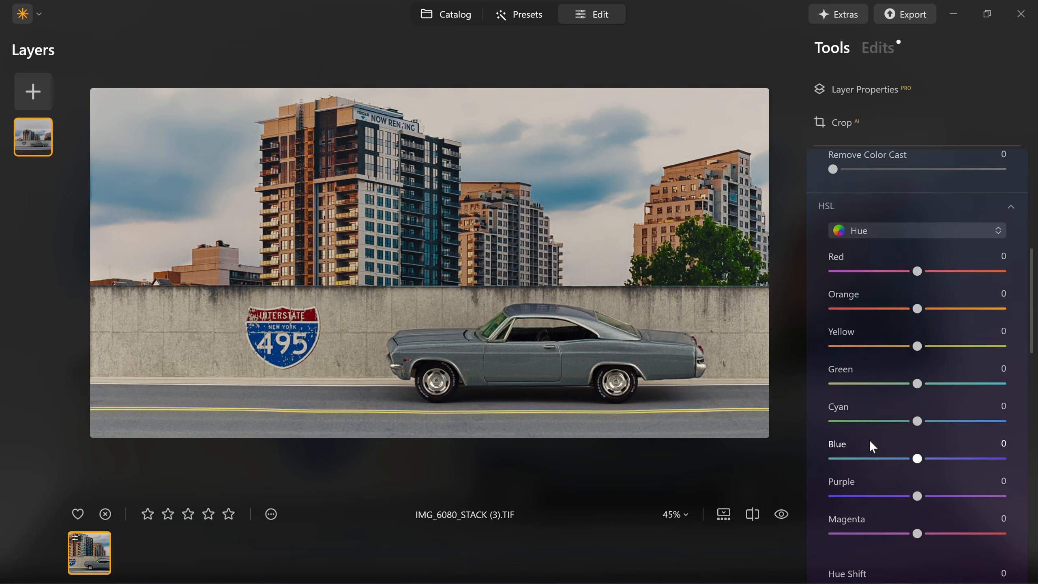
left_click(893, 216)
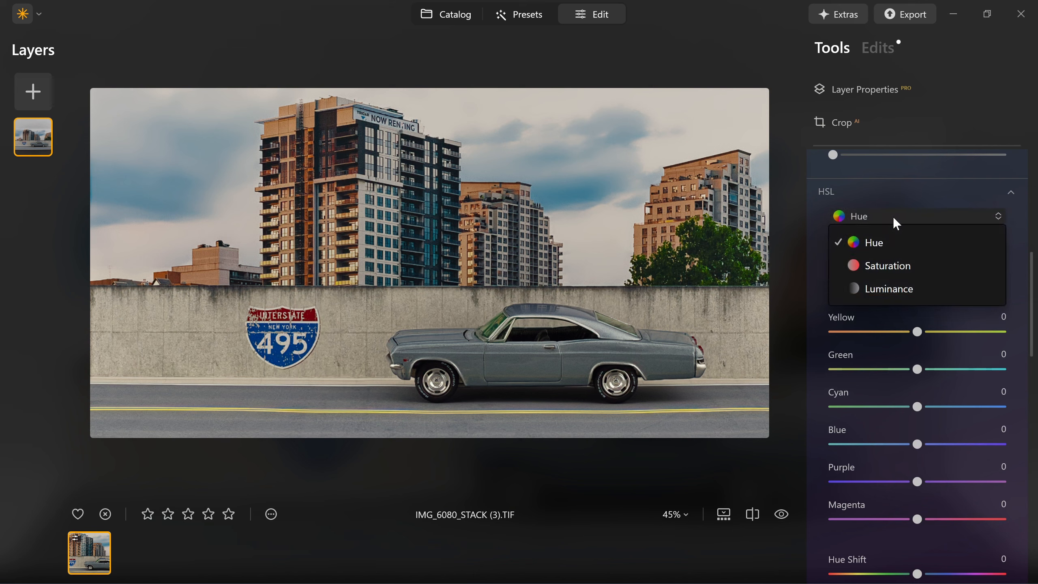
left_click(878, 264)
scroll(925, 417, "down", 2)
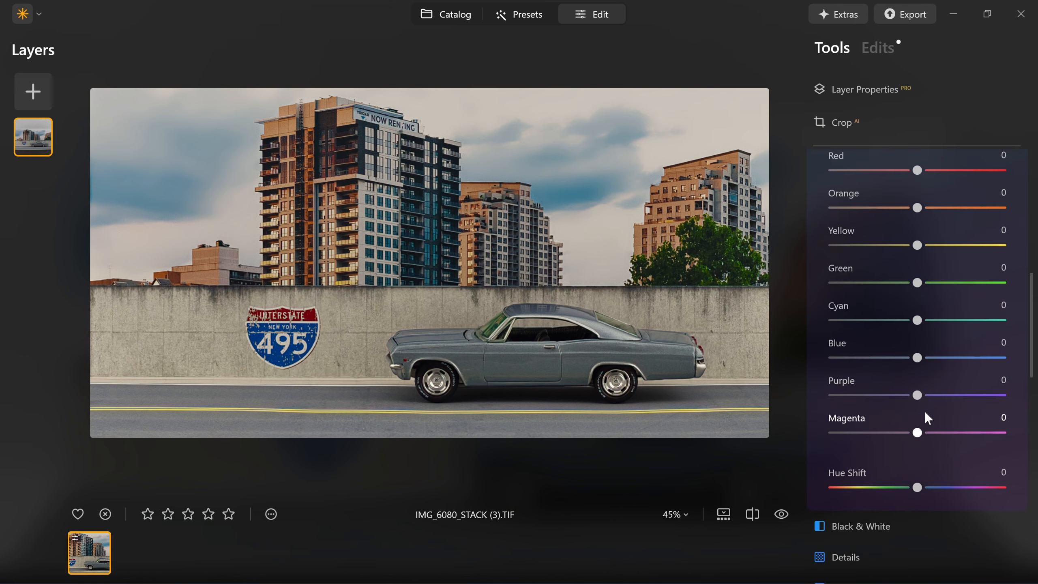
left_click_drag(908, 431, 820, 438)
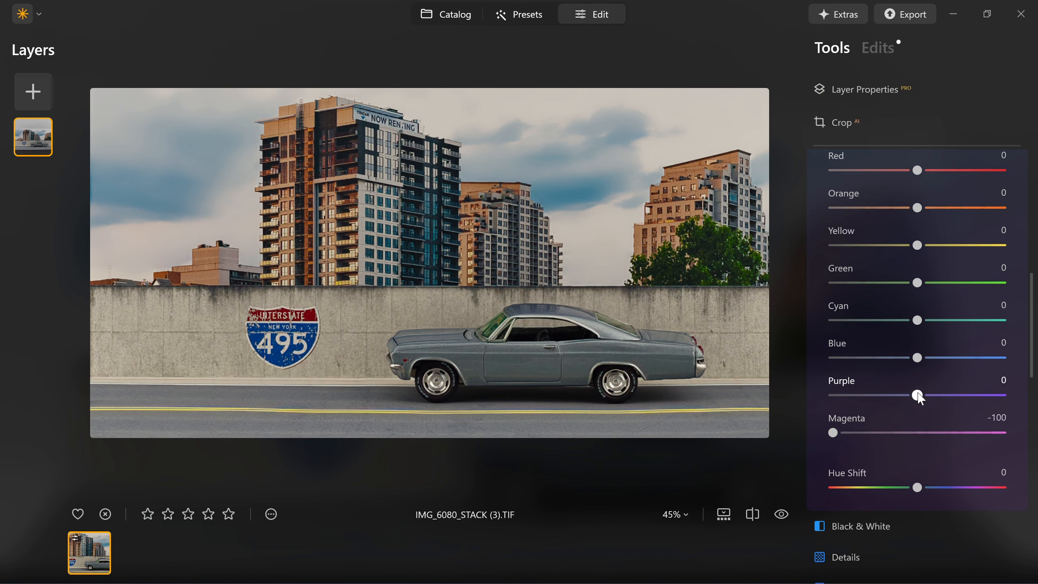
left_click_drag(917, 395, 804, 397)
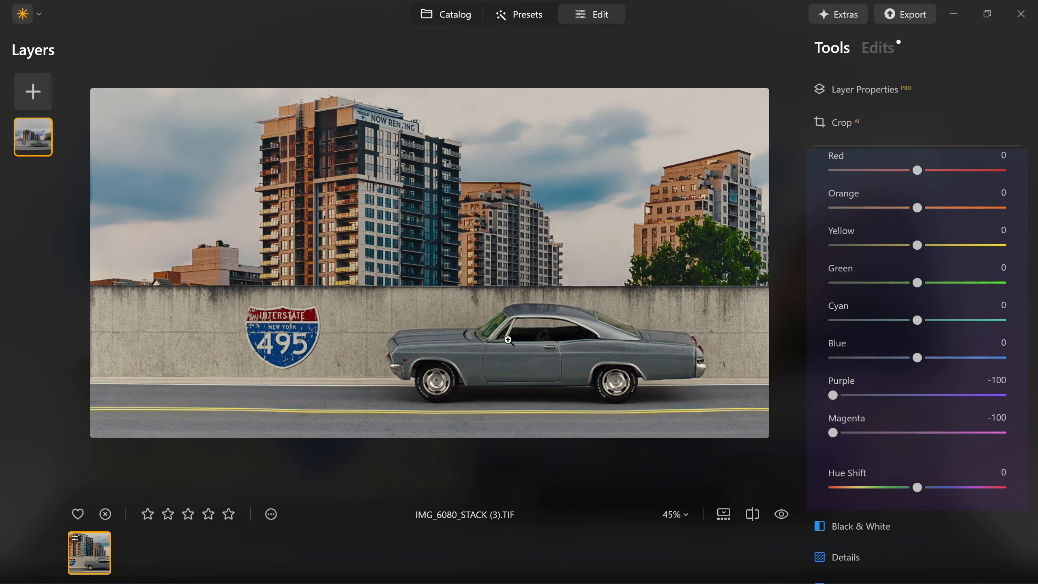
- Start a Color brush mask with size 46 and paint over the car's green-tinted windshield and its lower frame
scroll(1030, 297, "up", 10)
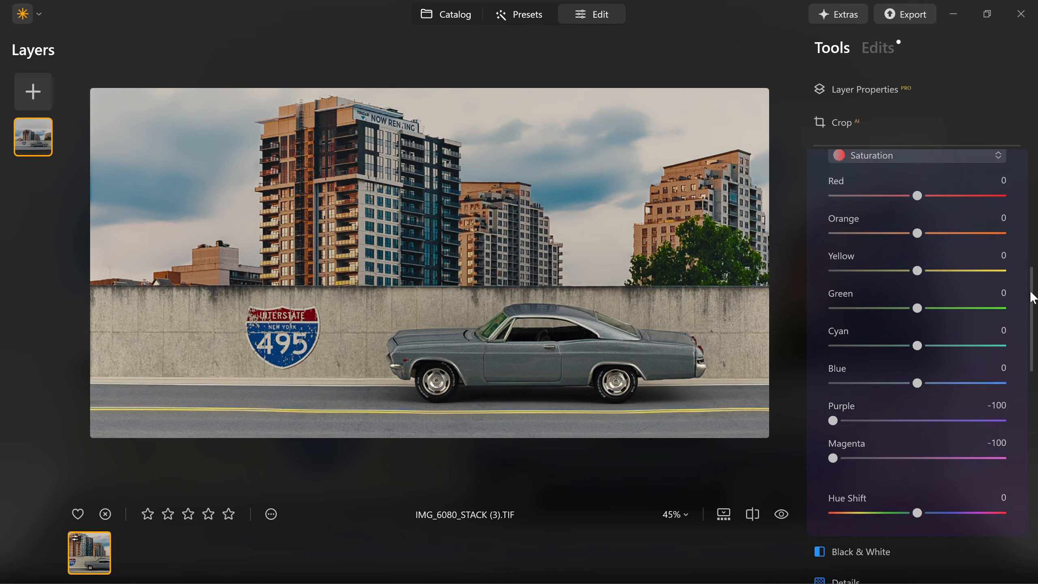
mouse_move(1033, 213)
left_mouse_down()
mouse_move(1034, 199)
mouse_move(1037, 221)
left_mouse_up()
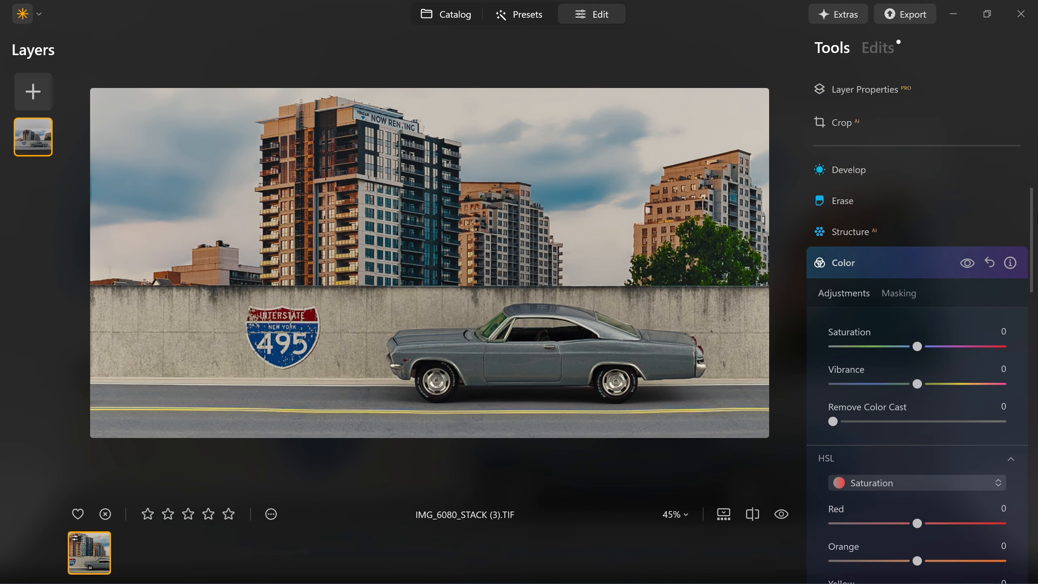
left_click(897, 292)
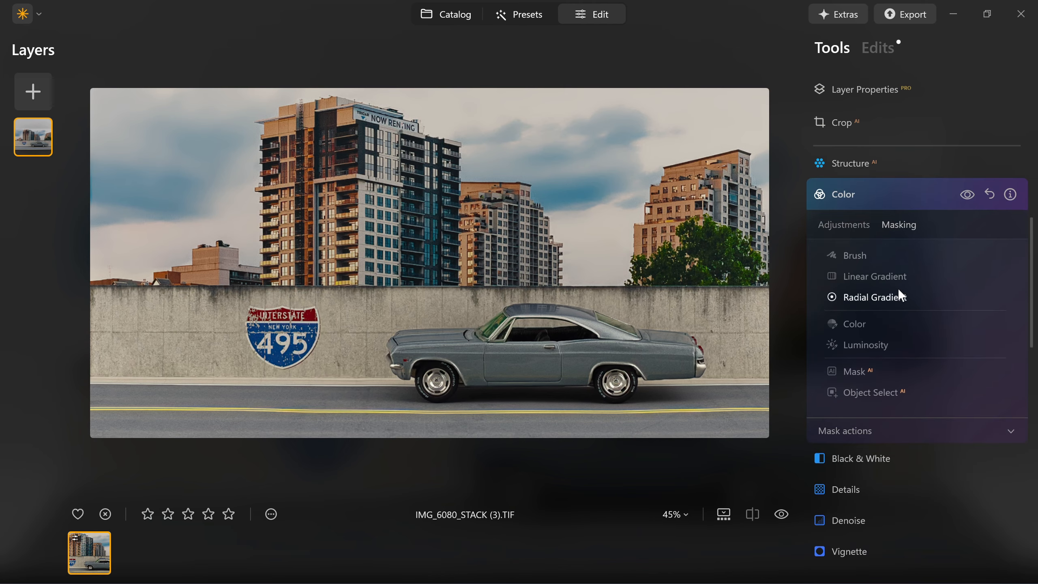
left_click(855, 254)
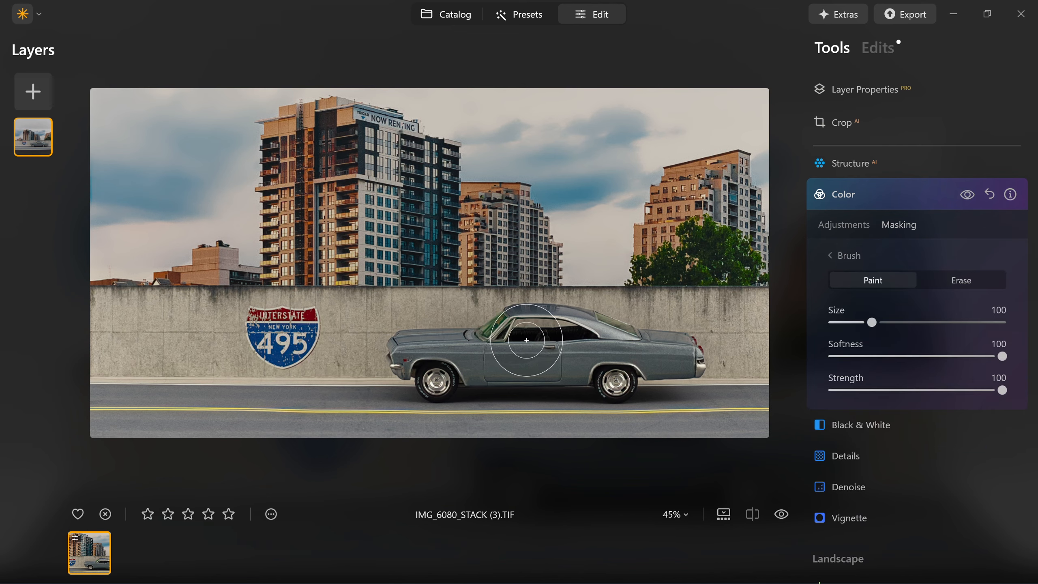
scroll(474, 361, "up", 8)
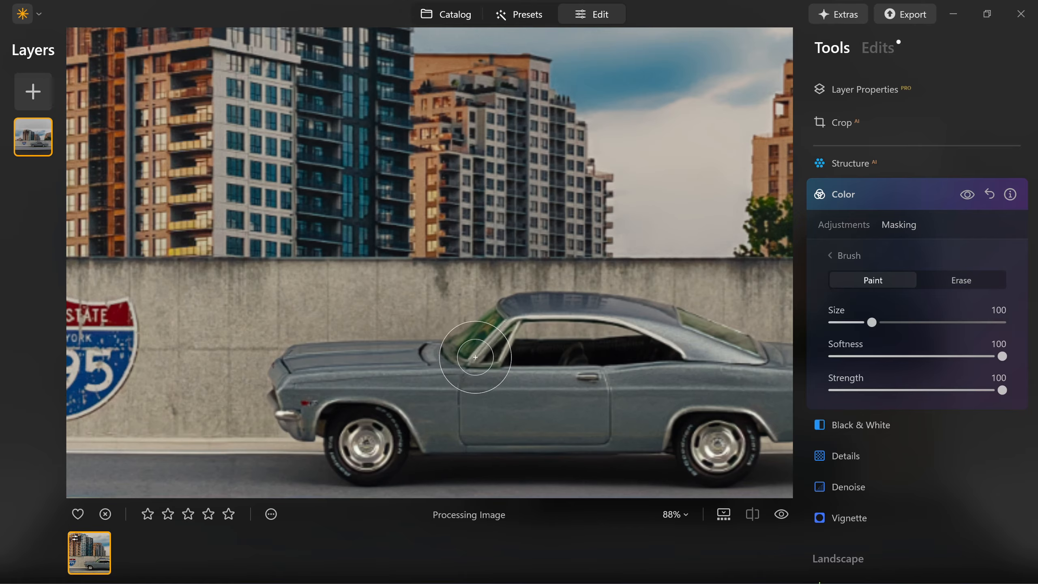
scroll(474, 360, "up", 2)
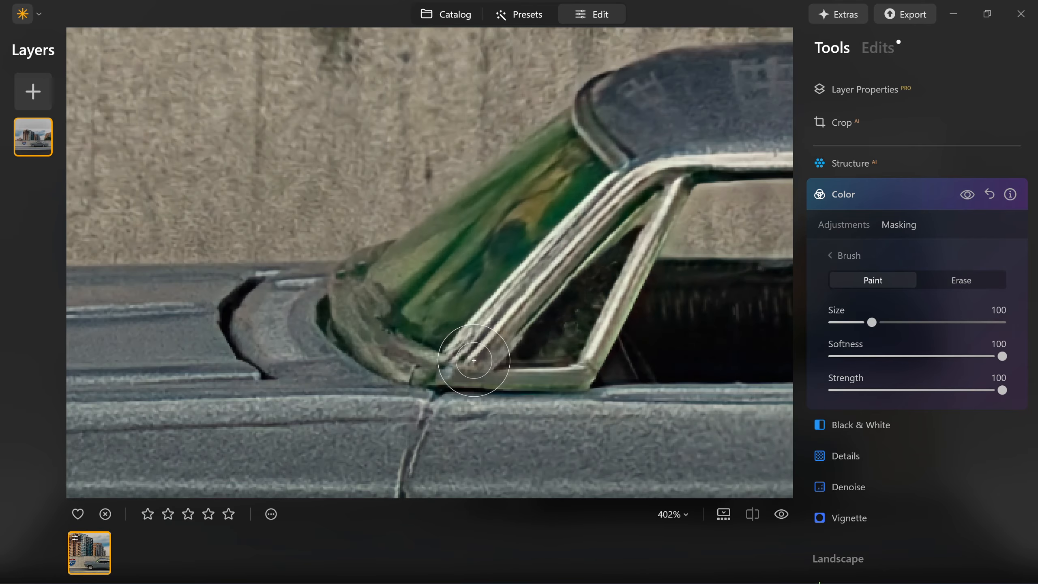
scroll(474, 361, "down", 1)
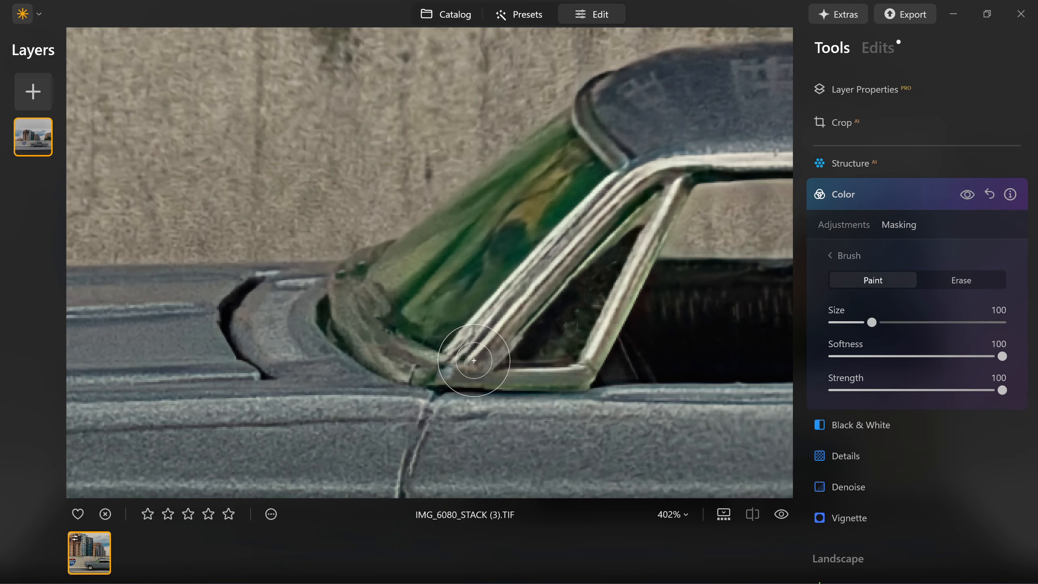
left_click_drag(877, 322, 848, 321)
mouse_move(556, 132)
left_mouse_down()
mouse_move(344, 271)
mouse_move(415, 352)
mouse_move(361, 297)
mouse_move(371, 331)
mouse_move(419, 366)
mouse_move(609, 183)
mouse_move(575, 139)
mouse_move(404, 225)
mouse_move(381, 273)
mouse_move(420, 336)
mouse_move(401, 271)
mouse_move(444, 235)
mouse_move(491, 218)
mouse_move(433, 274)
mouse_move(448, 265)
mouse_move(438, 308)
mouse_move(448, 316)
mouse_move(513, 242)
mouse_move(491, 270)
mouse_move(556, 222)
mouse_move(579, 176)
mouse_move(559, 164)
mouse_move(502, 221)
mouse_move(454, 273)
mouse_move(505, 231)
mouse_move(438, 327)
mouse_move(410, 297)
mouse_move(421, 336)
mouse_move(395, 342)
mouse_move(412, 348)
mouse_move(534, 201)
mouse_move(564, 141)
mouse_move(557, 185)
mouse_move(512, 235)
left_mouse_up()
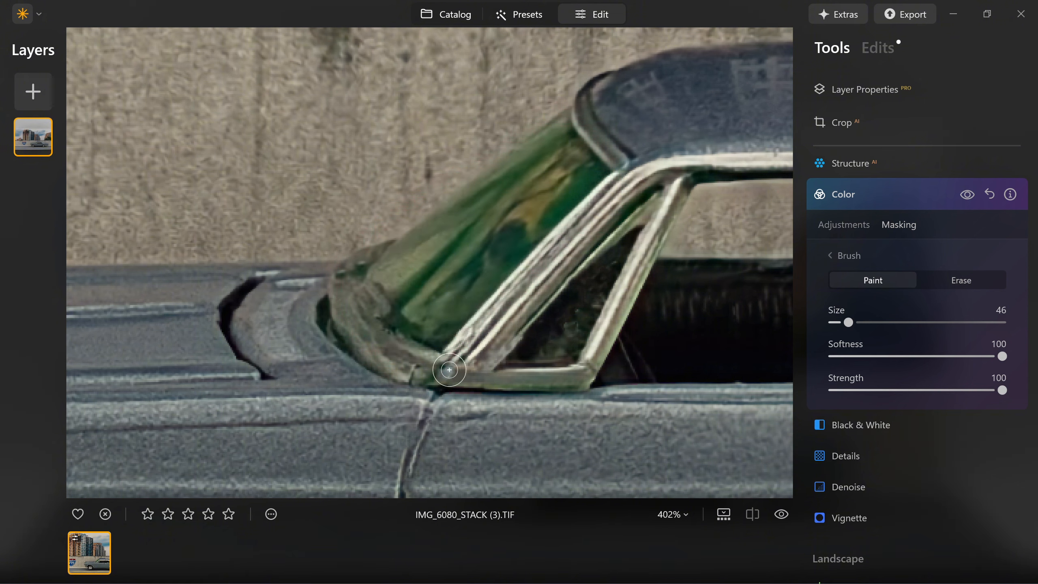
mouse_move(449, 370)
left_mouse_down()
mouse_move(567, 380)
mouse_move(667, 191)
mouse_move(487, 350)
mouse_move(633, 186)
mouse_move(694, 170)
mouse_move(642, 229)
mouse_move(604, 252)
mouse_move(530, 351)
mouse_move(599, 272)
mouse_move(583, 315)
mouse_move(615, 252)
mouse_move(515, 344)
mouse_move(545, 351)
mouse_move(448, 340)
mouse_move(429, 370)
mouse_move(385, 355)
mouse_move(334, 289)
left_mouse_up()
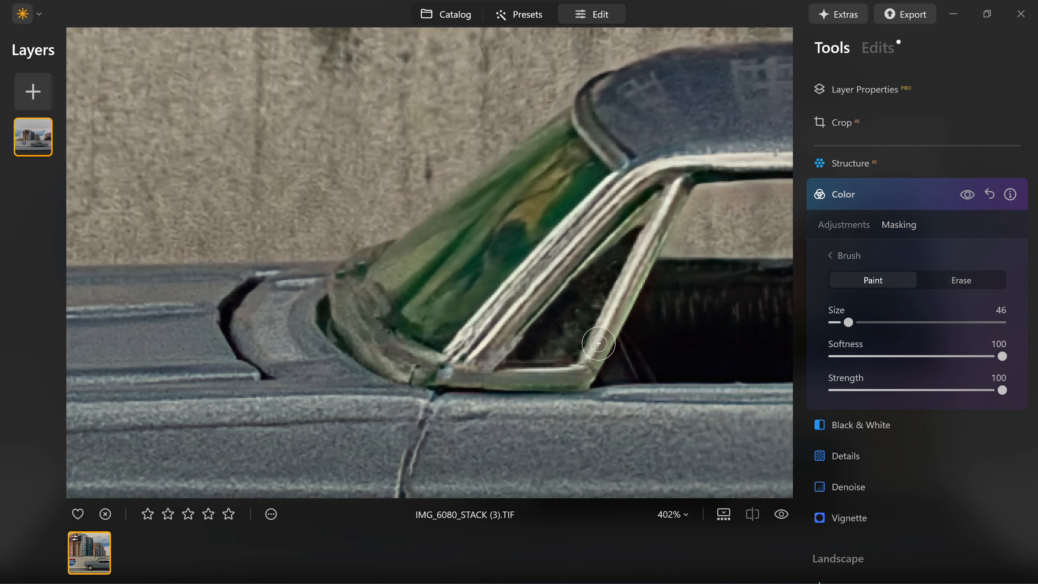
- Extend the Color mask over the vent window frame, the adjoining roof trim and the rear window
left_click_drag(669, 338, 358, 305)
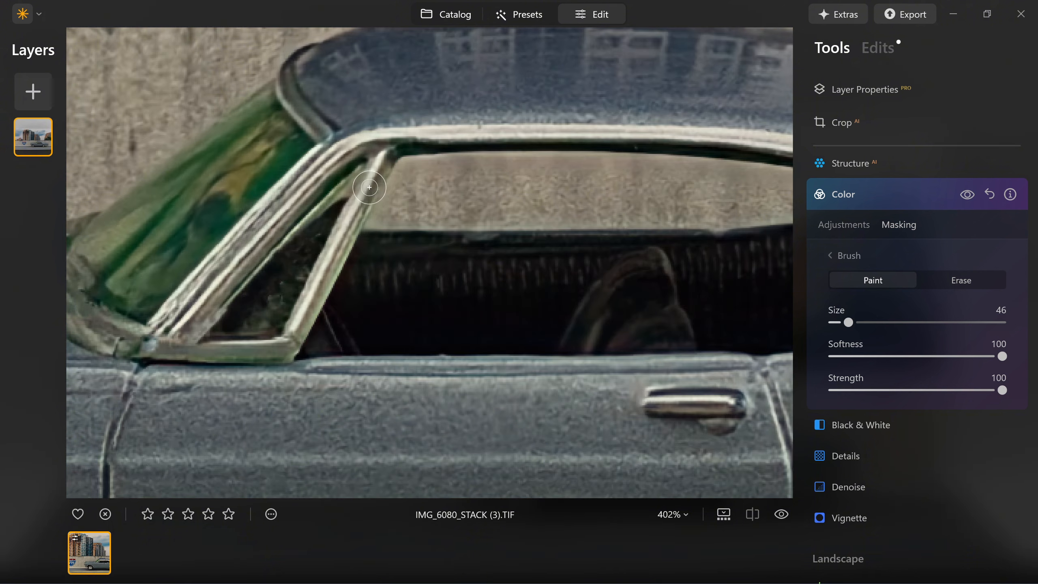
mouse_move(348, 179)
left_mouse_down()
mouse_move(389, 143)
mouse_move(449, 135)
left_mouse_up()
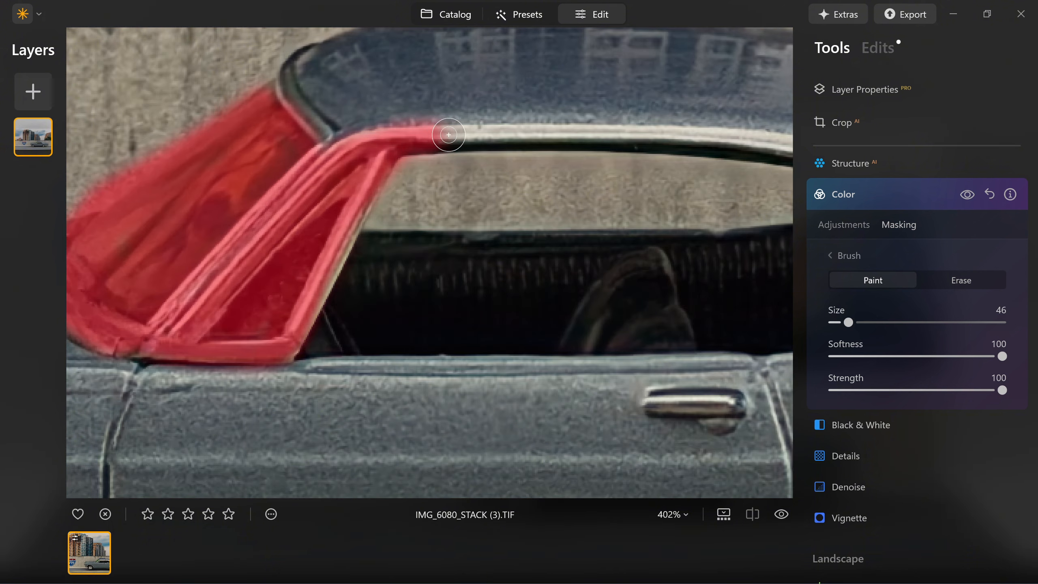
mouse_move(655, 234)
left_mouse_down()
mouse_move(273, 266)
mouse_move(498, 238)
mouse_move(297, 262)
left_mouse_up()
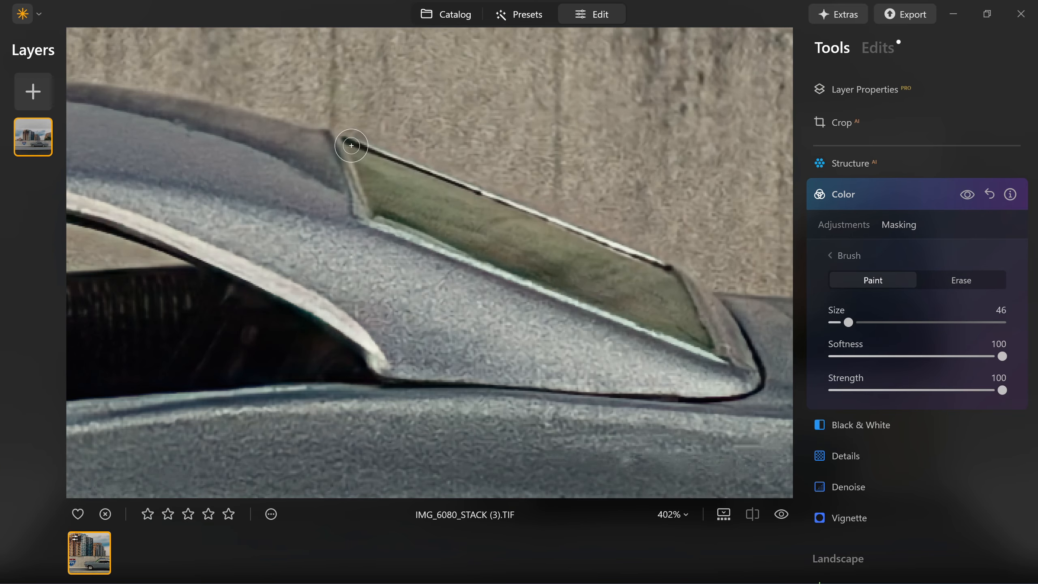
mouse_move(351, 144)
left_mouse_down()
mouse_move(378, 201)
mouse_move(622, 300)
mouse_move(457, 237)
mouse_move(608, 287)
mouse_move(707, 342)
mouse_move(671, 288)
mouse_move(447, 222)
mouse_move(375, 167)
mouse_move(677, 273)
mouse_move(726, 353)
mouse_move(639, 294)
mouse_move(405, 193)
mouse_move(362, 155)
mouse_move(372, 212)
left_mouse_up()
- Paint the Color mask over the white lettering on the car's rear and front tyres
left_click_drag(605, 440, 598, 144)
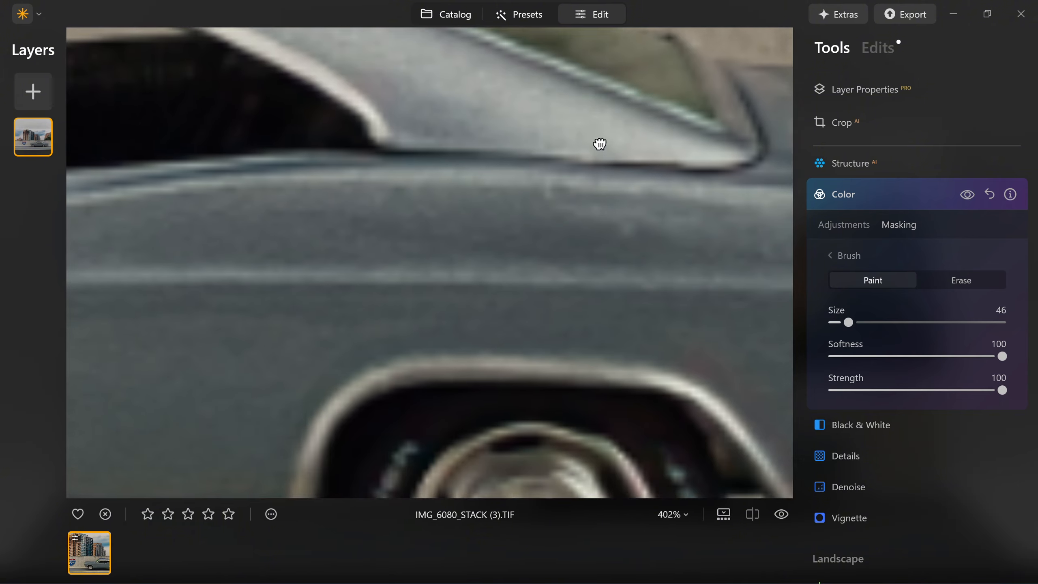
left_click_drag(585, 245, 586, 141)
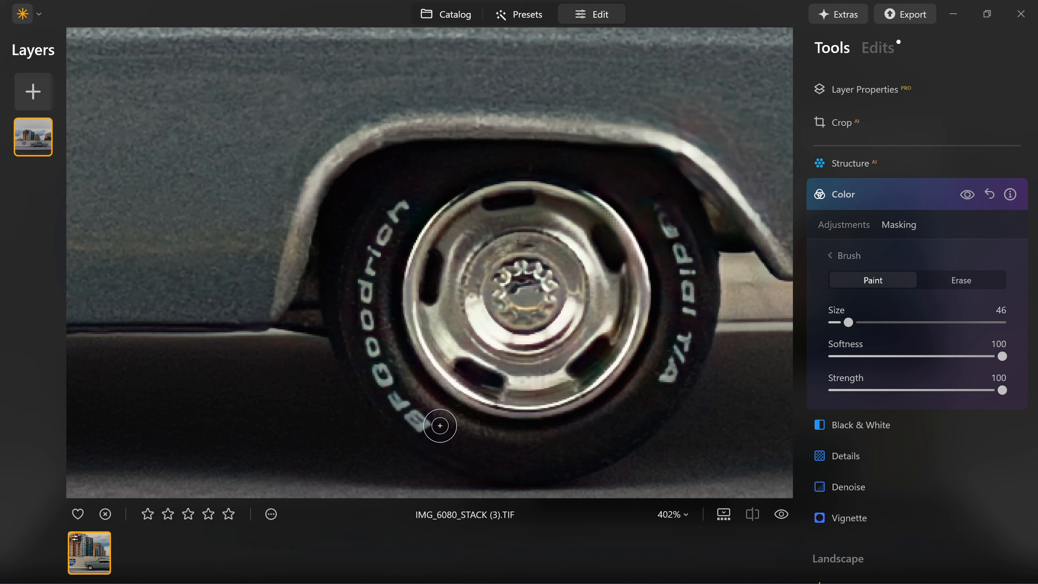
mouse_move(400, 208)
left_mouse_down()
mouse_move(370, 271)
mouse_move(373, 356)
mouse_move(427, 427)
left_mouse_up()
mouse_move(656, 200)
left_mouse_down()
mouse_move(685, 312)
mouse_move(664, 380)
left_mouse_up()
mouse_move(251, 227)
left_mouse_down()
mouse_move(521, 266)
mouse_move(723, 267)
left_mouse_up()
left_click_drag(388, 233, 656, 210)
left_click_drag(423, 215, 683, 218)
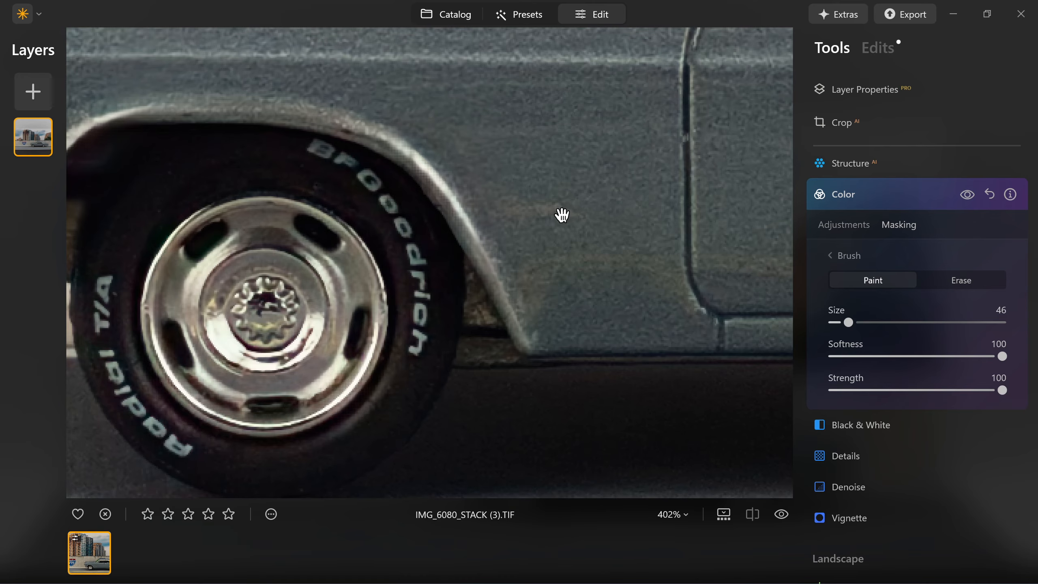
mouse_move(327, 151)
left_mouse_down()
mouse_move(394, 213)
mouse_move(415, 265)
mouse_move(417, 354)
mouse_move(388, 357)
left_mouse_up()
mouse_move(122, 240)
left_mouse_down()
mouse_move(95, 343)
mouse_move(101, 377)
mouse_move(148, 417)
mouse_move(116, 340)
mouse_move(145, 410)
mouse_move(188, 456)
mouse_move(198, 440)
left_mouse_up()
- Desaturate the masked car areas by setting the Color Saturation to -100
scroll(487, 306, "down", 5)
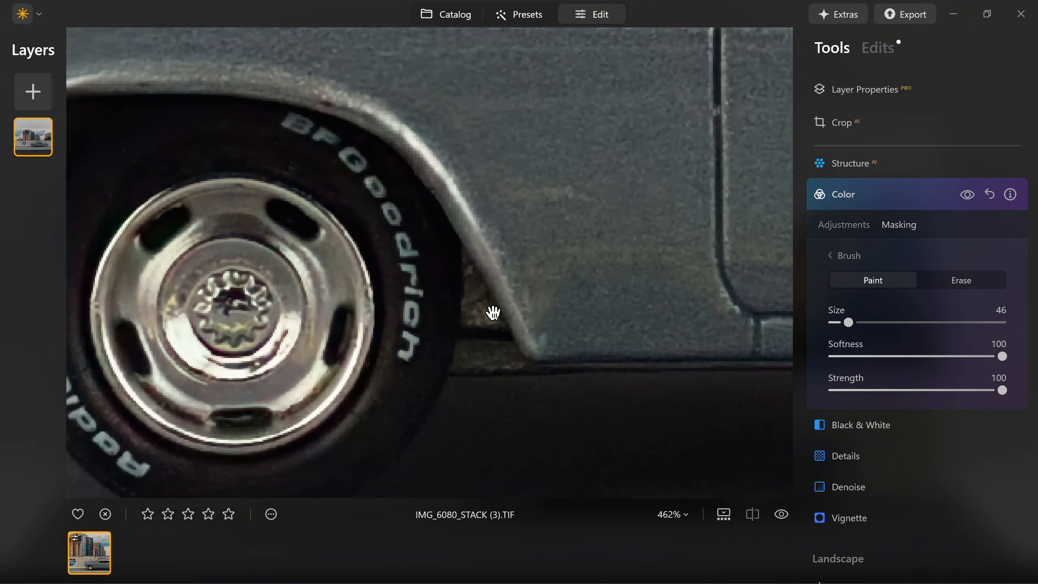
scroll(487, 306, "down", 4)
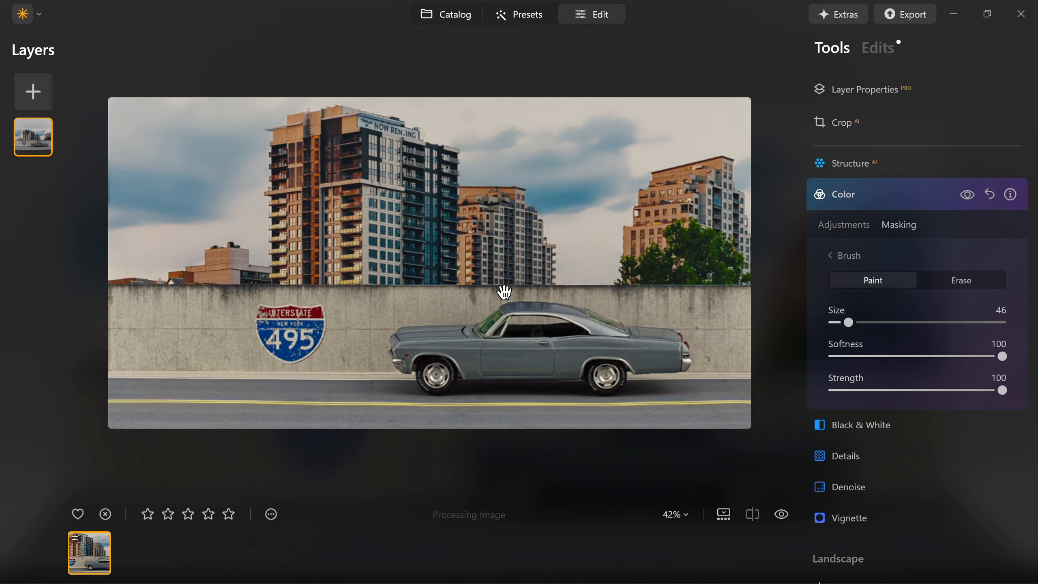
left_click(856, 225)
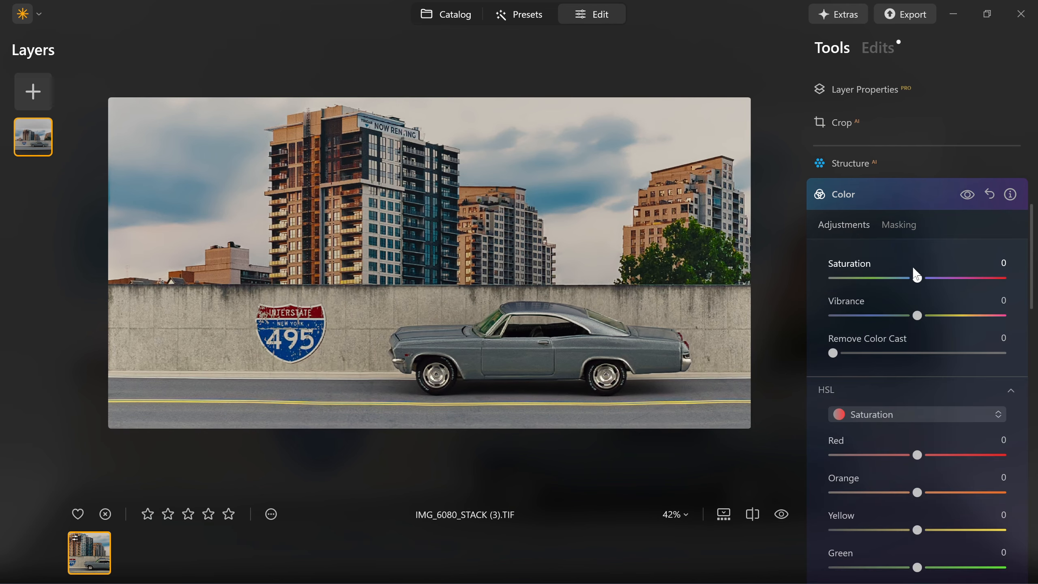
left_click_drag(918, 279, 873, 279)
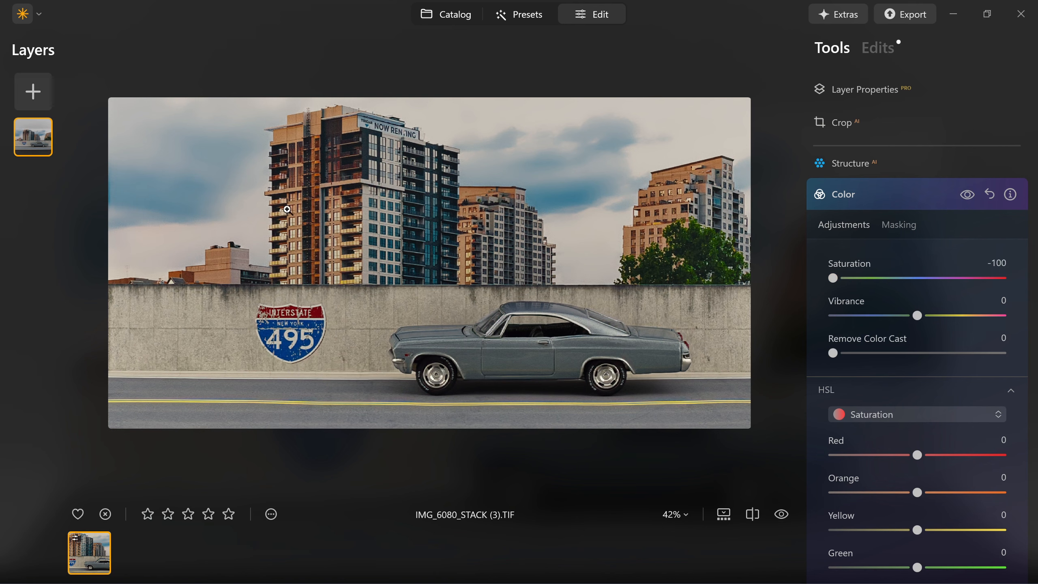
- Clone clean wall texture along the windshield's outer edge with a size 20 Clone brush
left_click(532, 341)
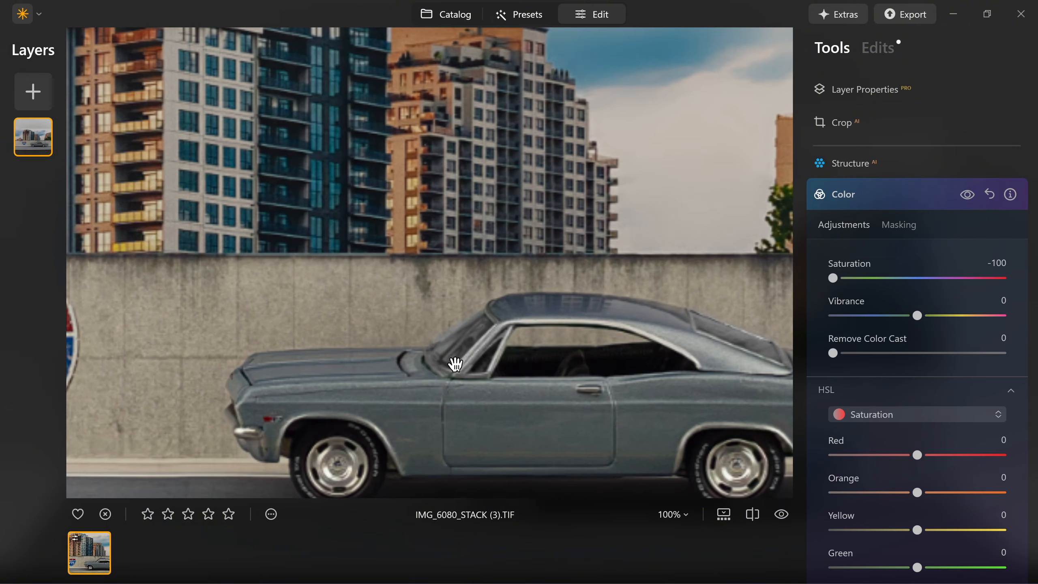
left_click(455, 363)
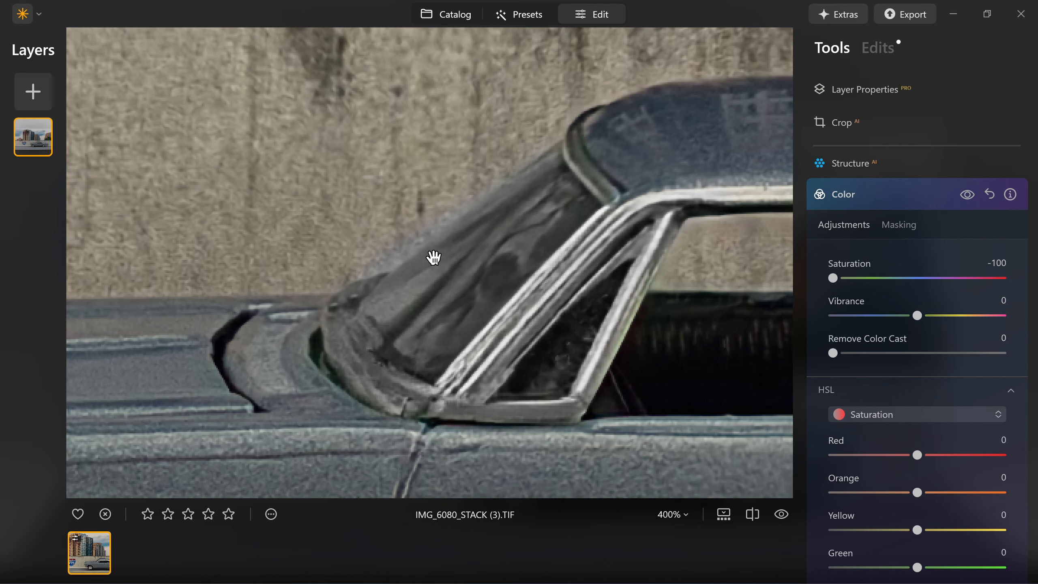
scroll(434, 258, "down", 2)
scroll(433, 257, "down", 2)
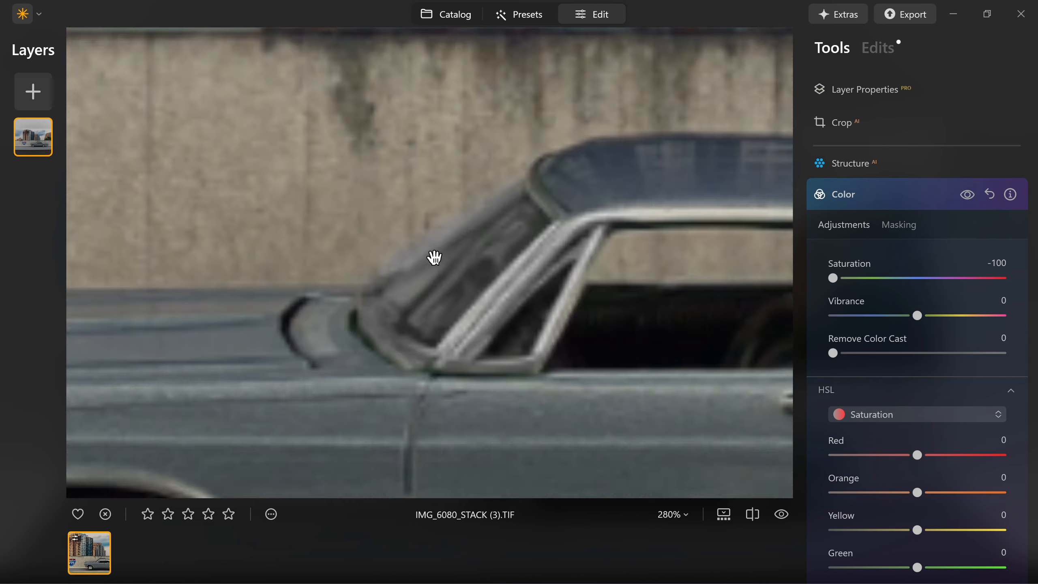
scroll(434, 257, "up", 2)
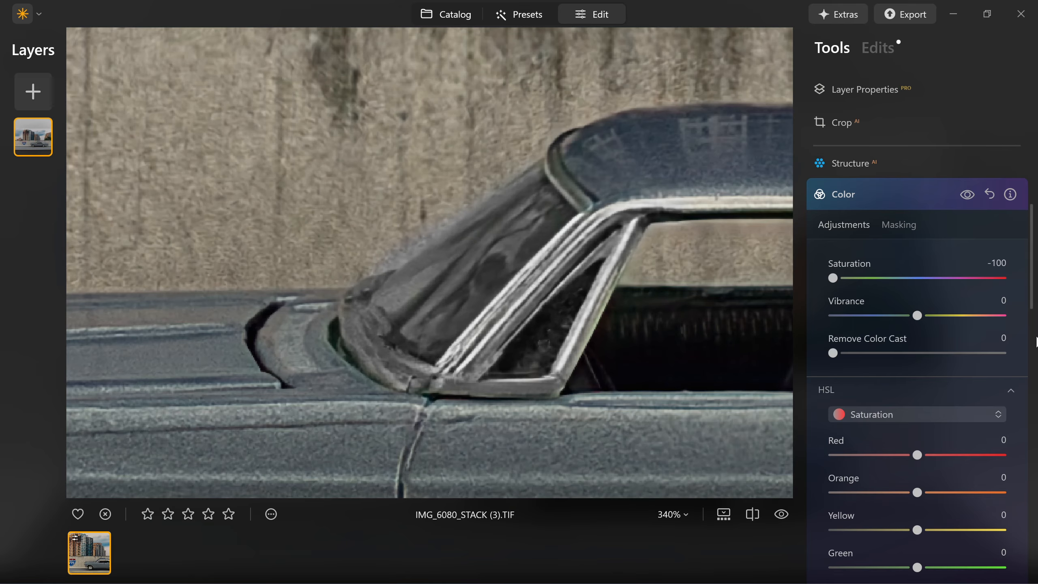
left_click_drag(1034, 294, 1033, 494)
scroll(916, 364, "down", 4)
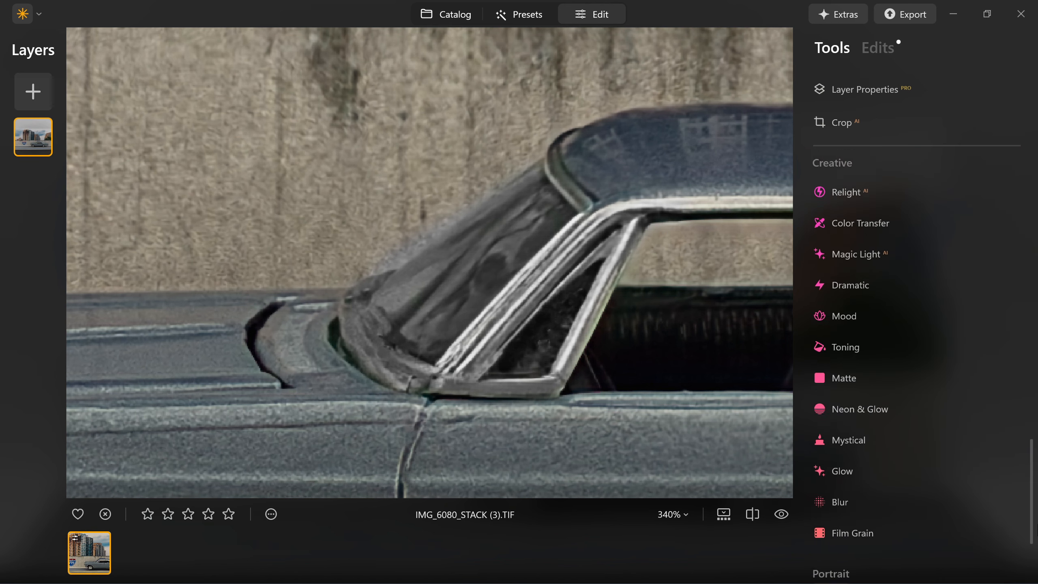
scroll(916, 327, "down", 3)
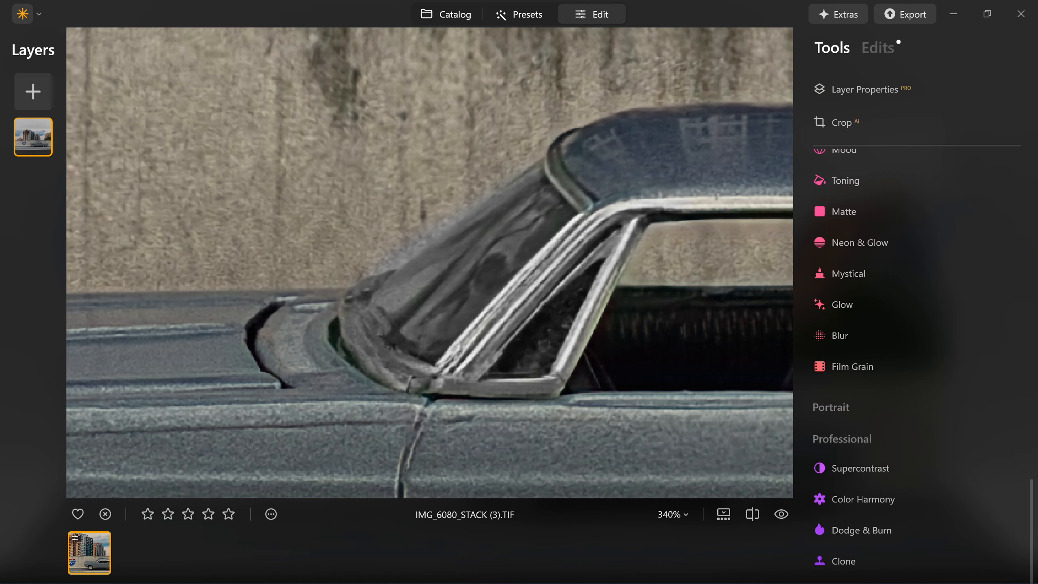
left_click(842, 559)
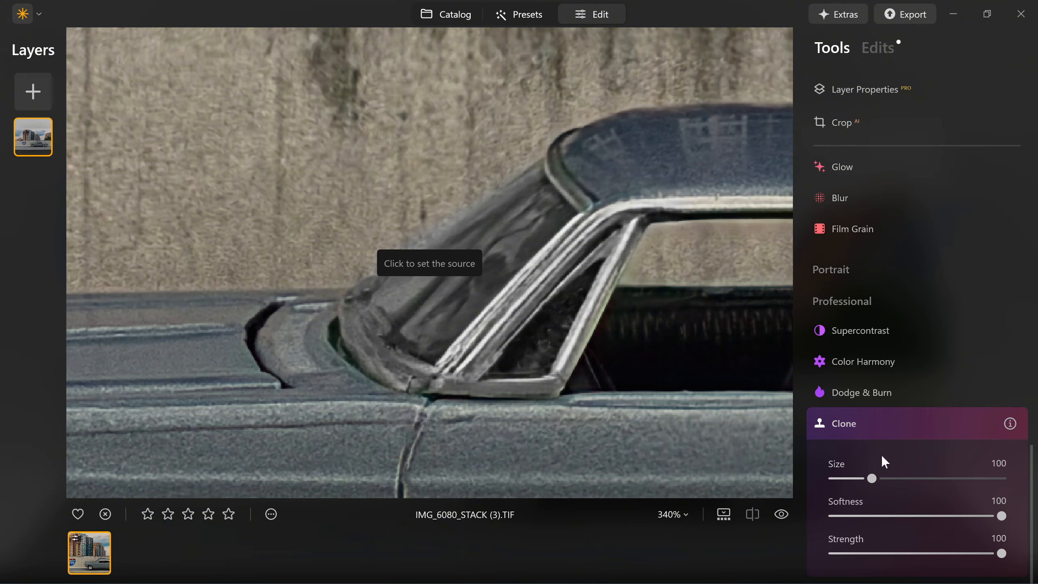
left_click_drag(876, 478, 845, 479)
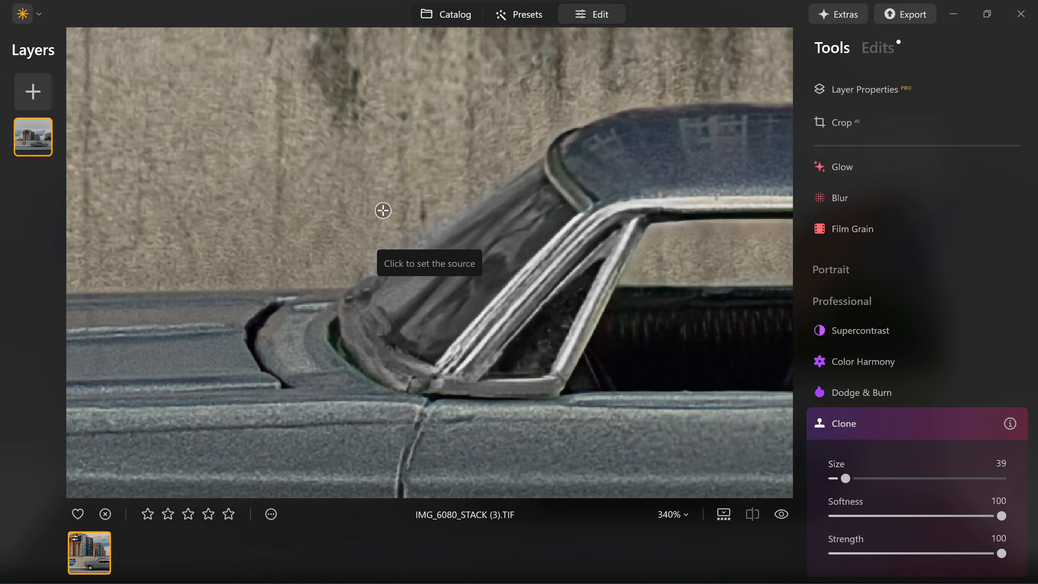
left_click(465, 179)
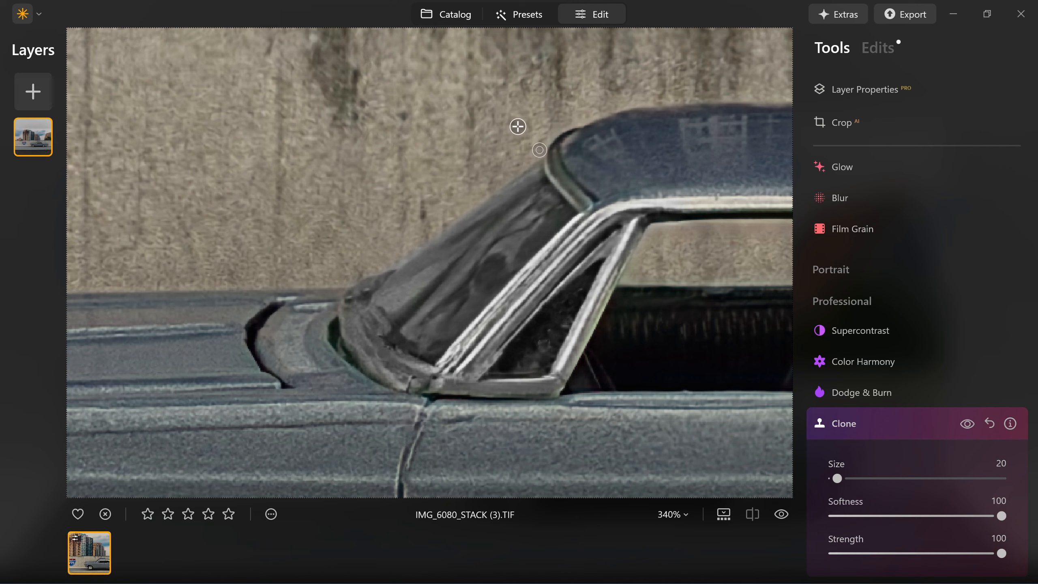
left_click(385, 199)
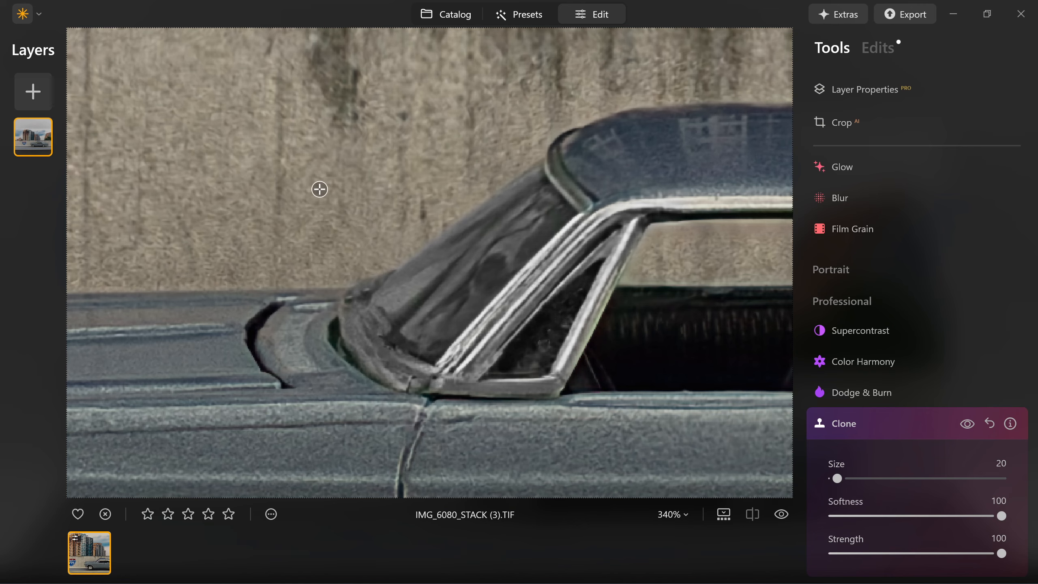
- Clone clean wall texture along the outer edge of the car's rear window with the size 20 Clone brush
scroll(354, 226, "down", 5)
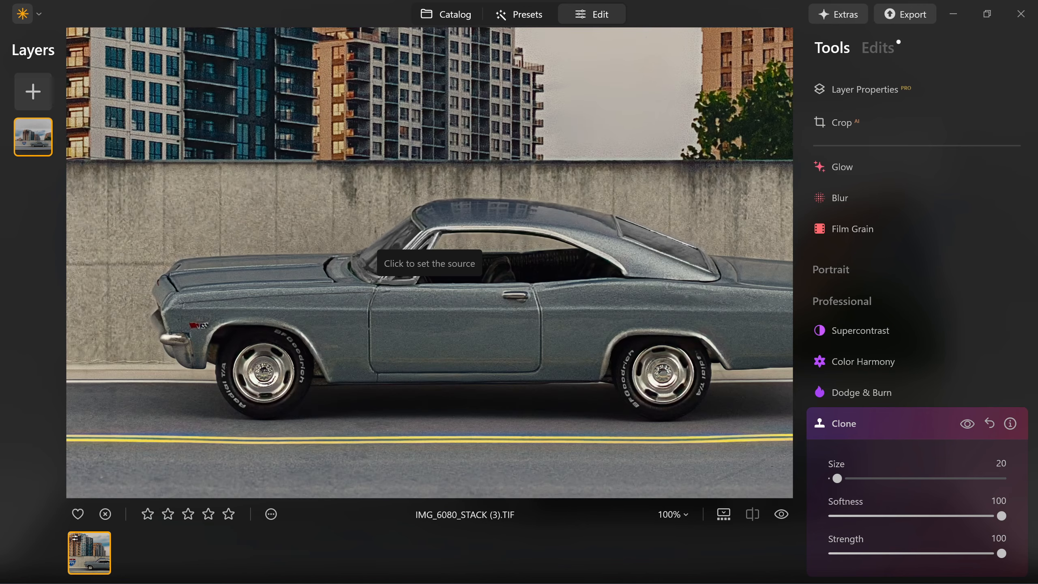
scroll(721, 214, "up", 6)
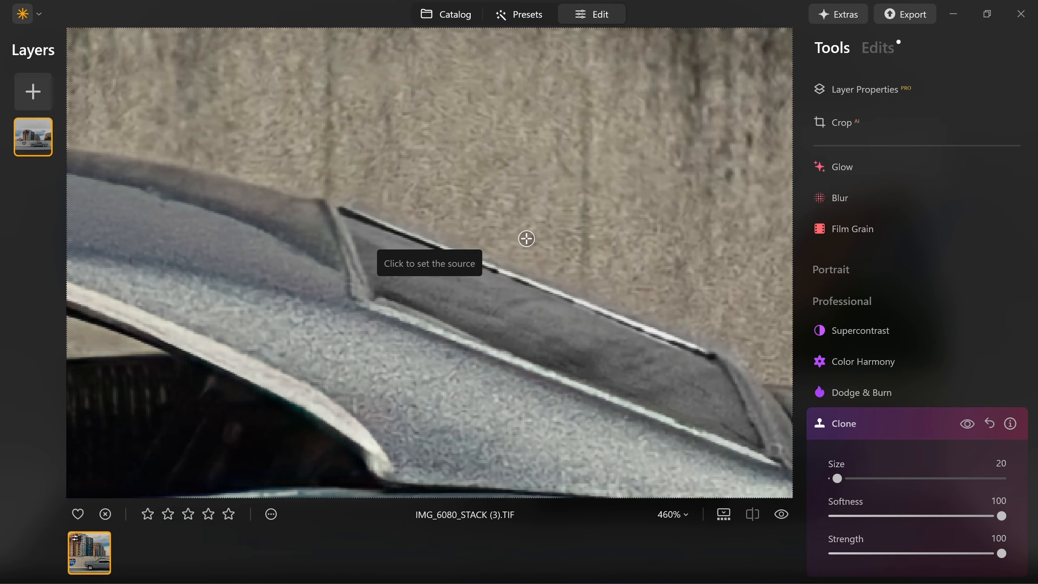
left_click(402, 113)
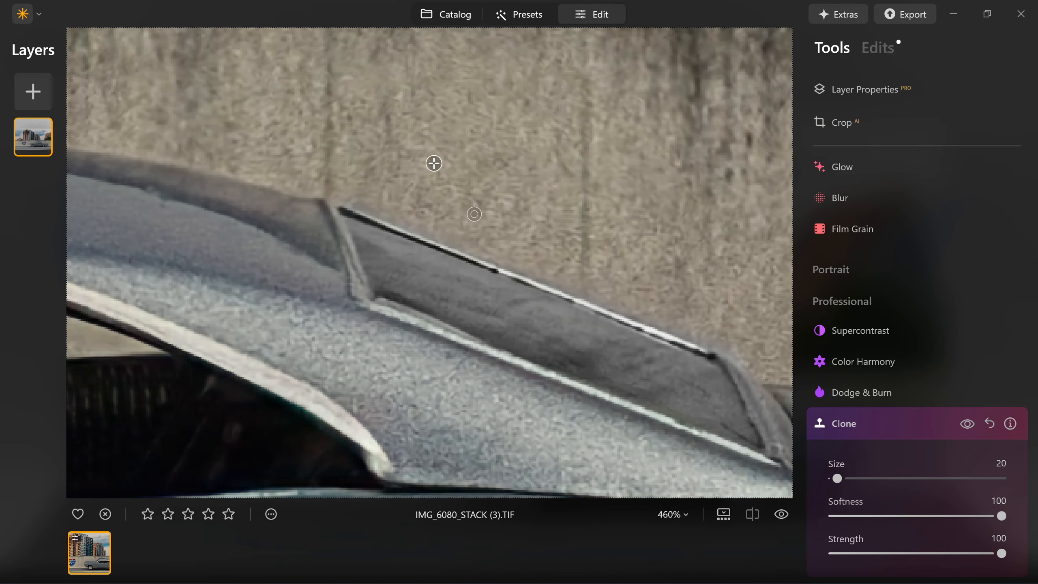
left_click(368, 101, "alt")
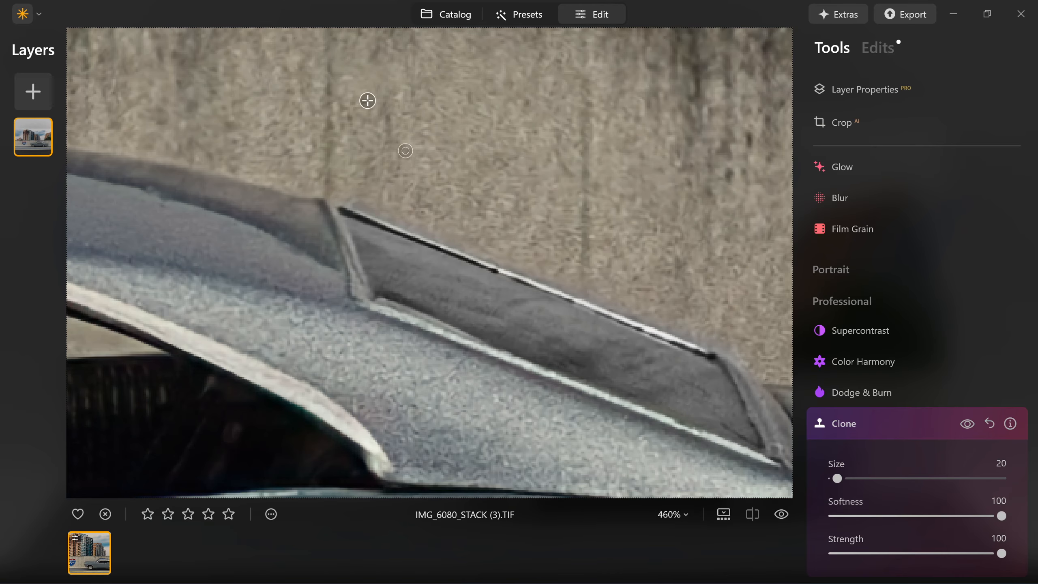
left_click(411, 173)
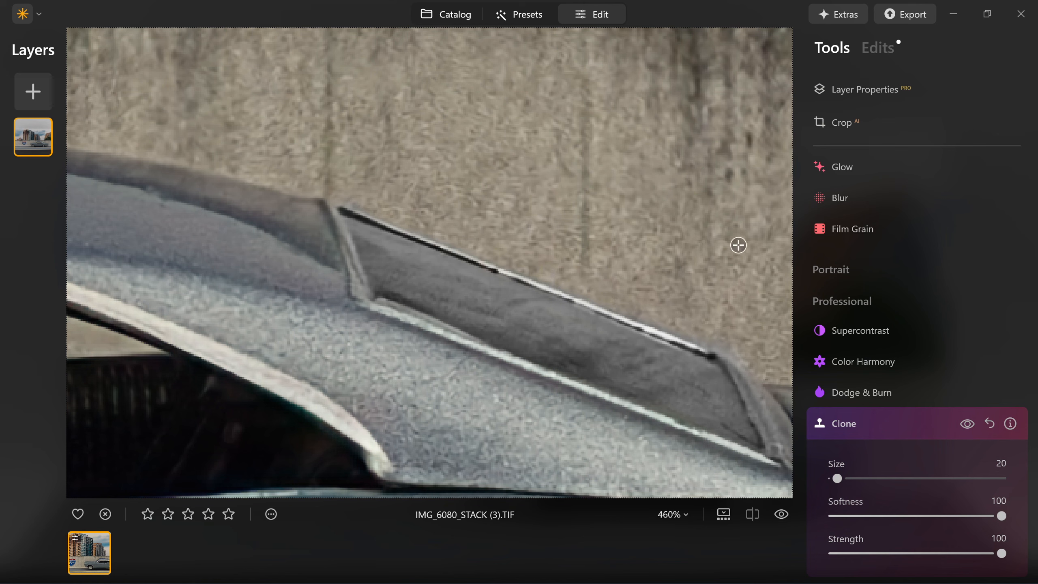
scroll(613, 227, "down", 10)
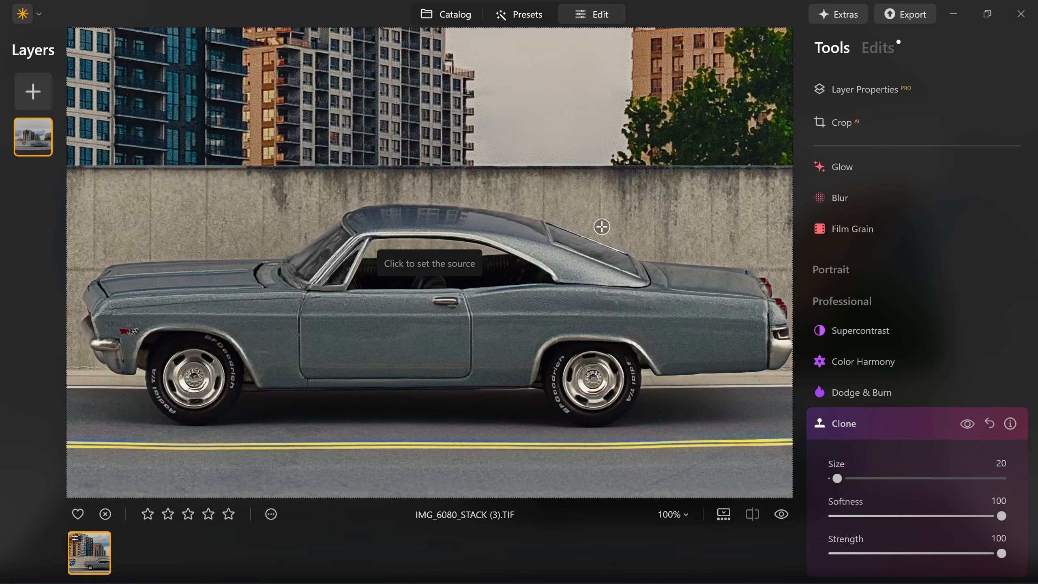
scroll(646, 223, "down", 3)
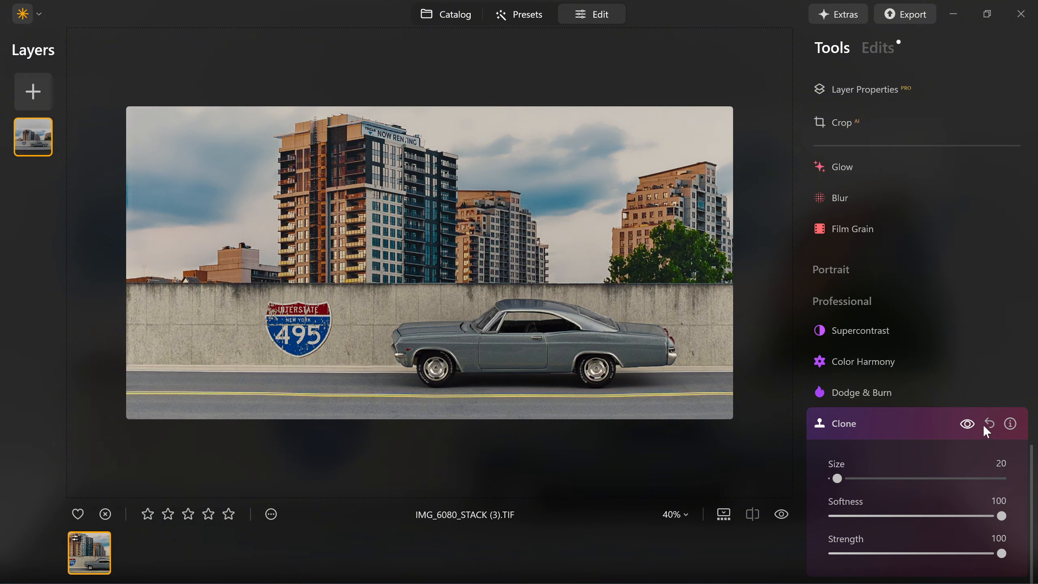
- Review the list of applied edits, open the Color edit's adjustments, and minimize the editor window
scroll(940, 323, "up", 8)
scroll(904, 308, "up", 8)
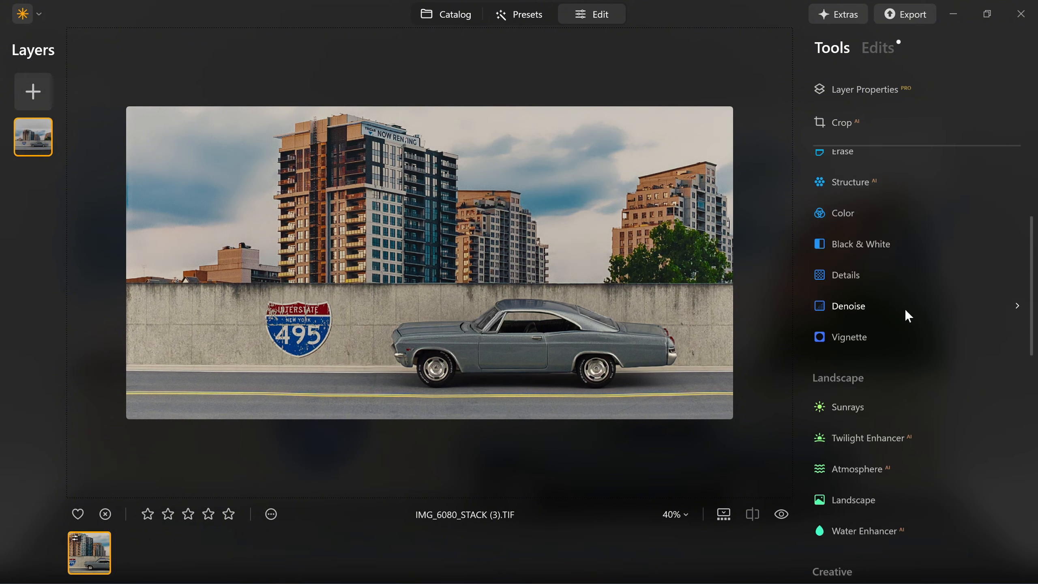
left_click(886, 48)
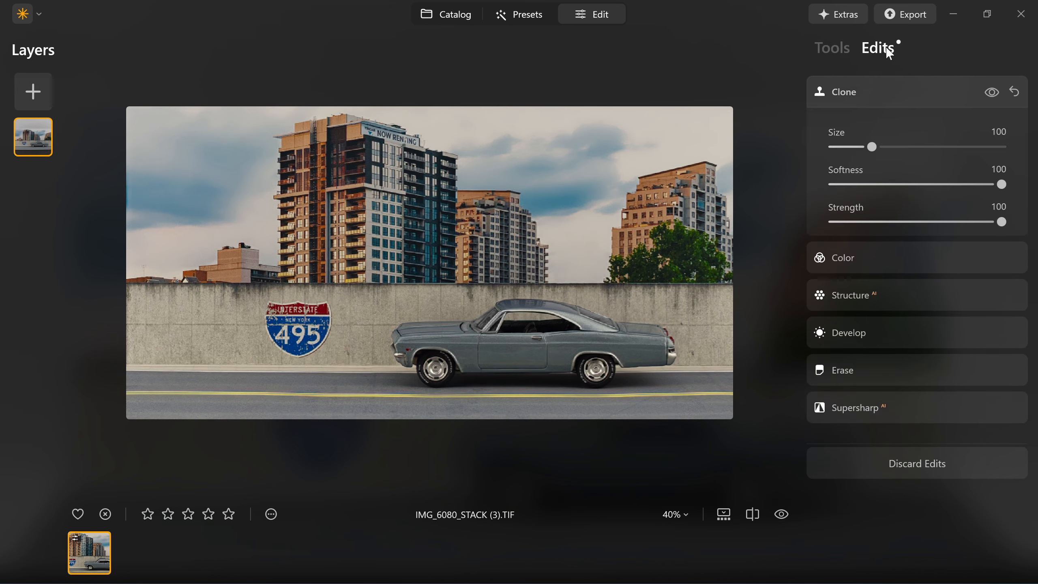
left_click(849, 267)
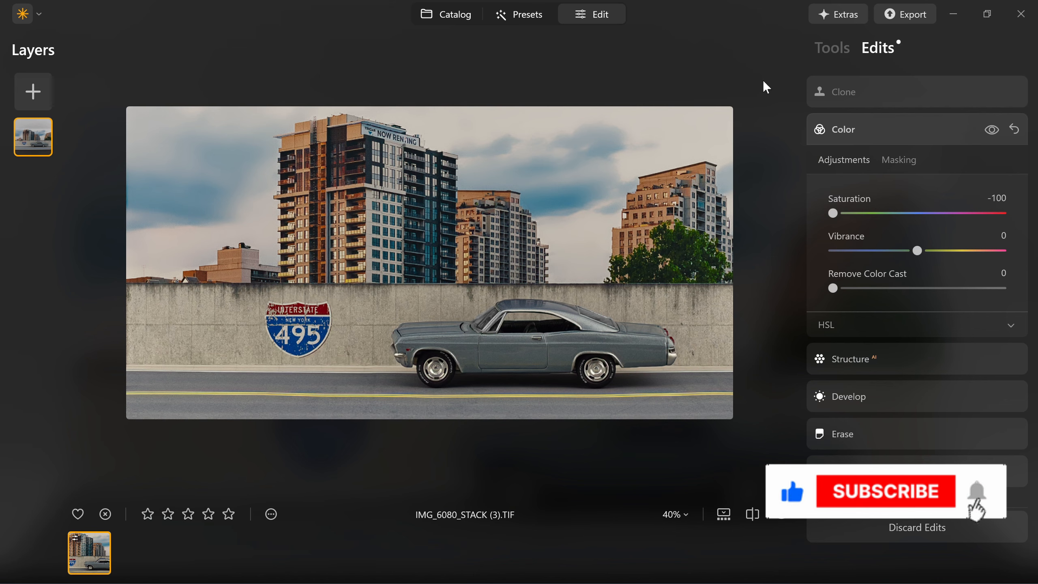
left_click(950, 16)
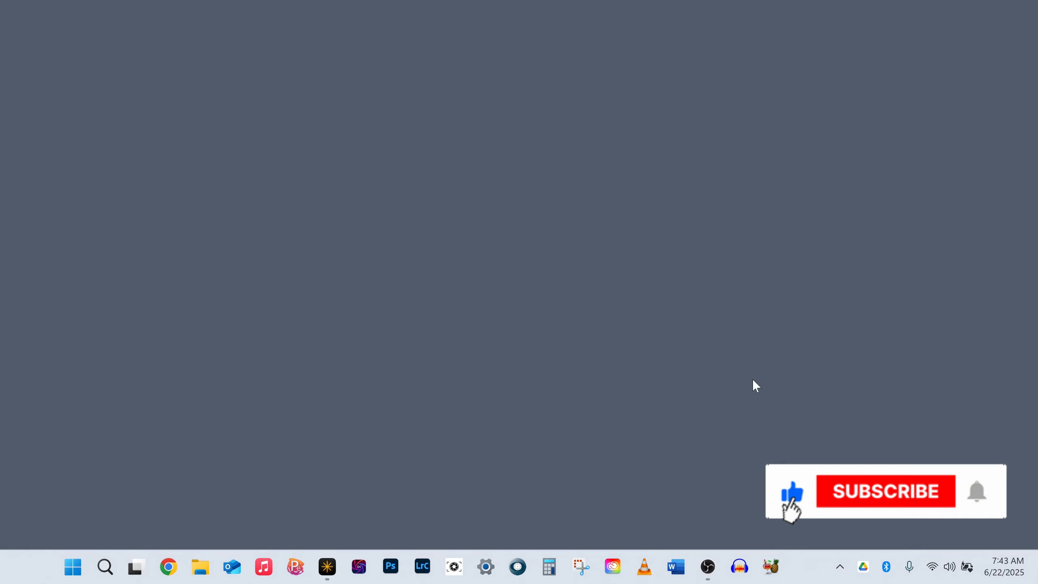